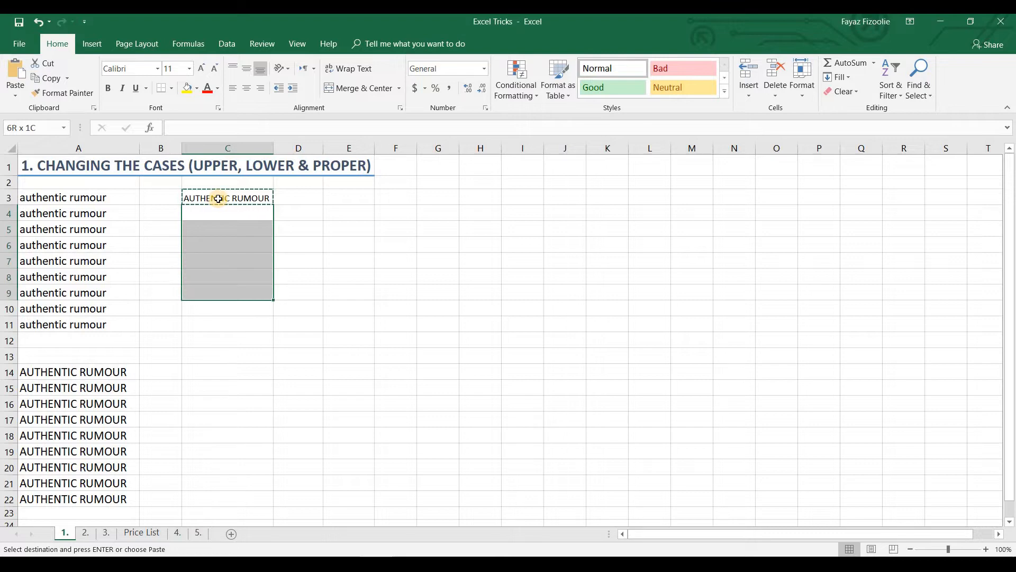
{"action": "key", "text": "shift+Down"}
{"action": "key", "text": "shift+Down"}
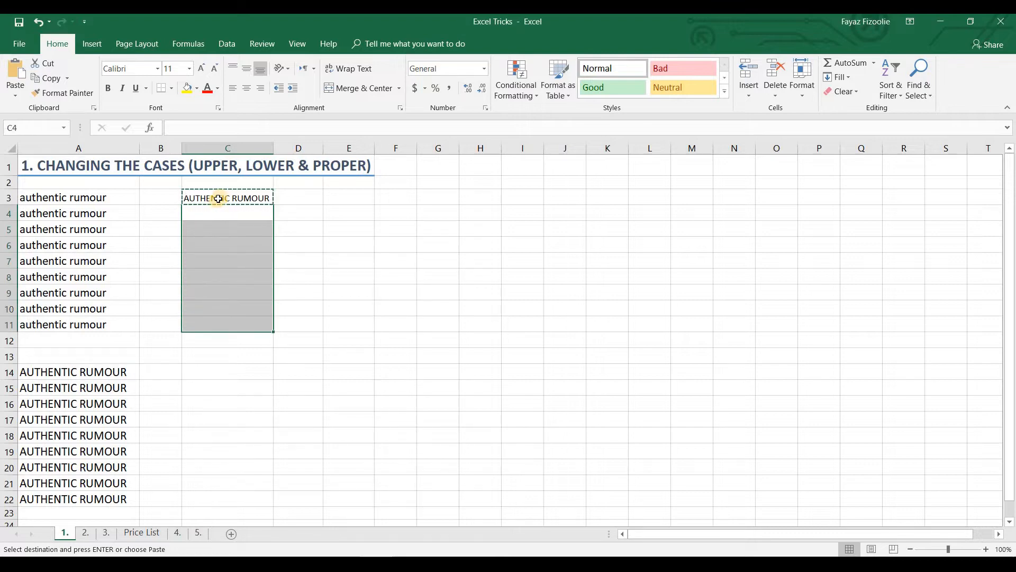
Paste the copied UPPER formula from C3 into cells C4 to C11
{"action": "type", "text": "AUTHENTIC RUMOUR AUTHENTIC RUMOUR AUTHENTIC RUMOUR AUTHENTIC RUMOUR AUTHENTIC RUMOUR AUTHENTIC RUMOUR AUTHENTIC RUMOUR AUTHENTIC RUMOUR"}
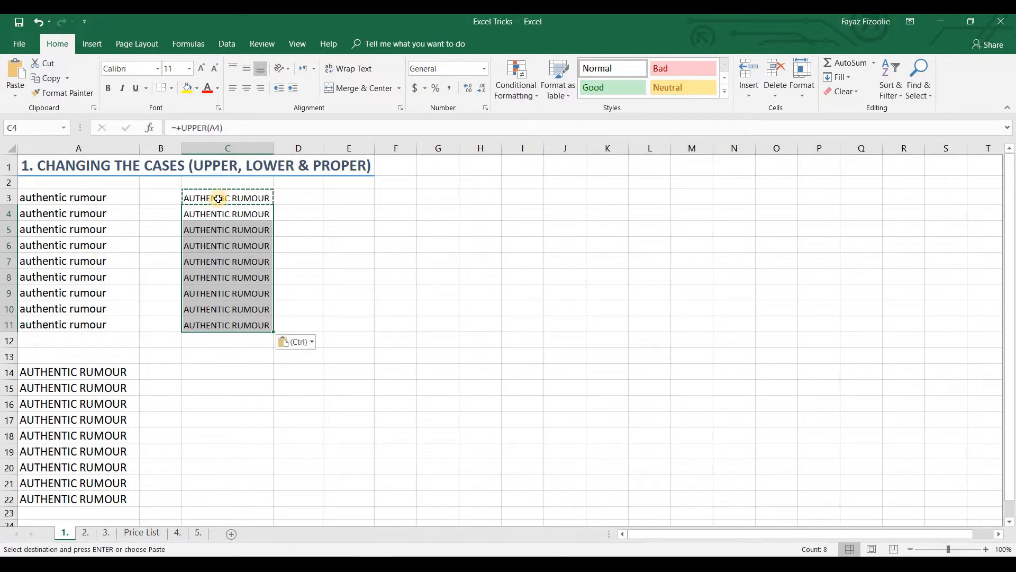
Review the column C results and the uppercase entries in A14:A22, ending on cell C14
{"action": "key", "text": "Down"}
{"action": "key", "text": "Down"}
{"action": "key", "text": "Down"}
{"action": "key", "text": "Down"}
{"action": "key", "text": "Down"}
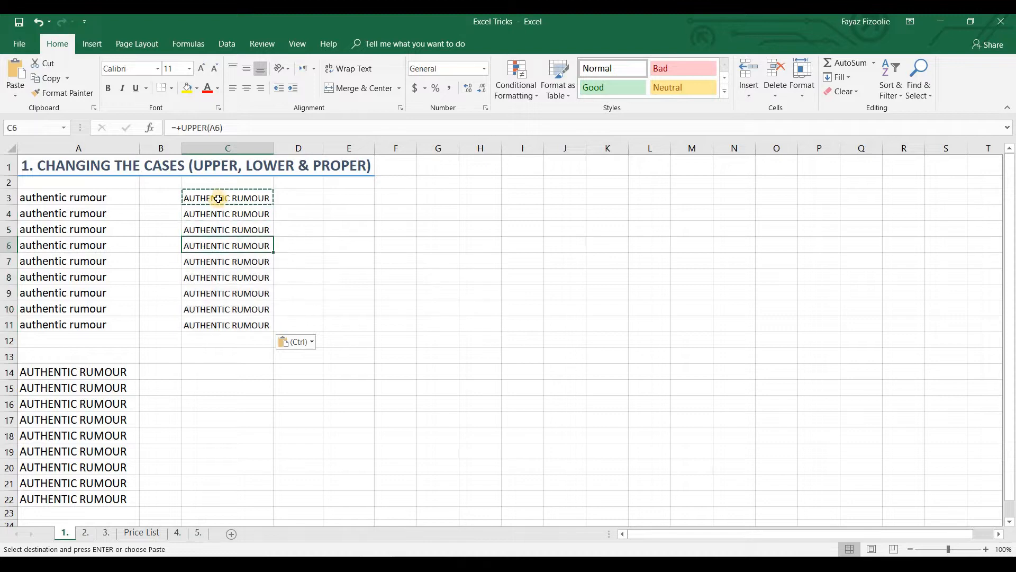
{"action": "key", "text": "Down"}
{"action": "key", "text": "Down"}
{"action": "key", "text": "Down"}
{"action": "key", "text": "Down"}
{"action": "key", "text": "Down"}
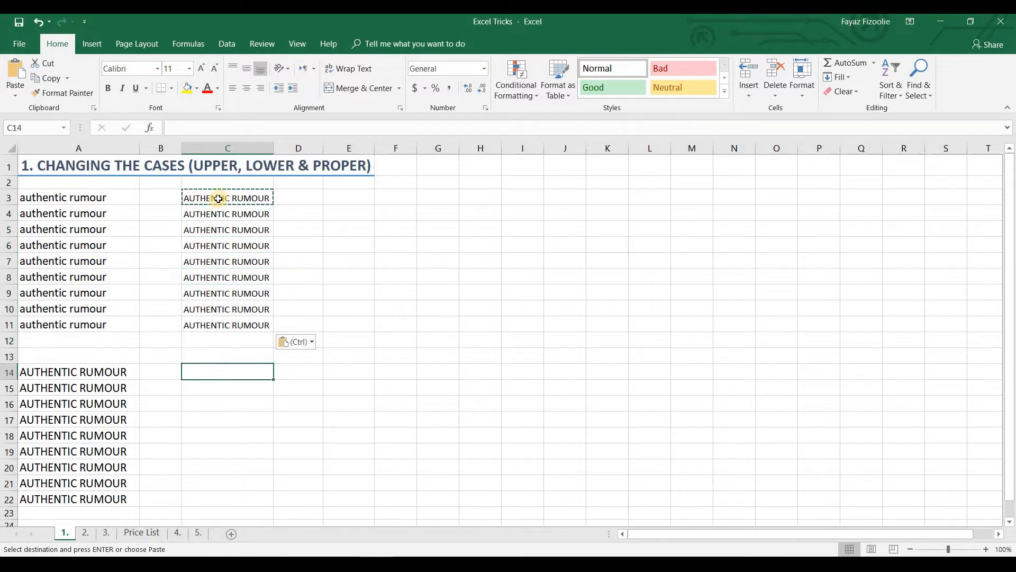
{"action": "key", "text": "Left"}
{"action": "key", "text": "Left"}
{"action": "key", "text": "ctrl+shift+Down"}
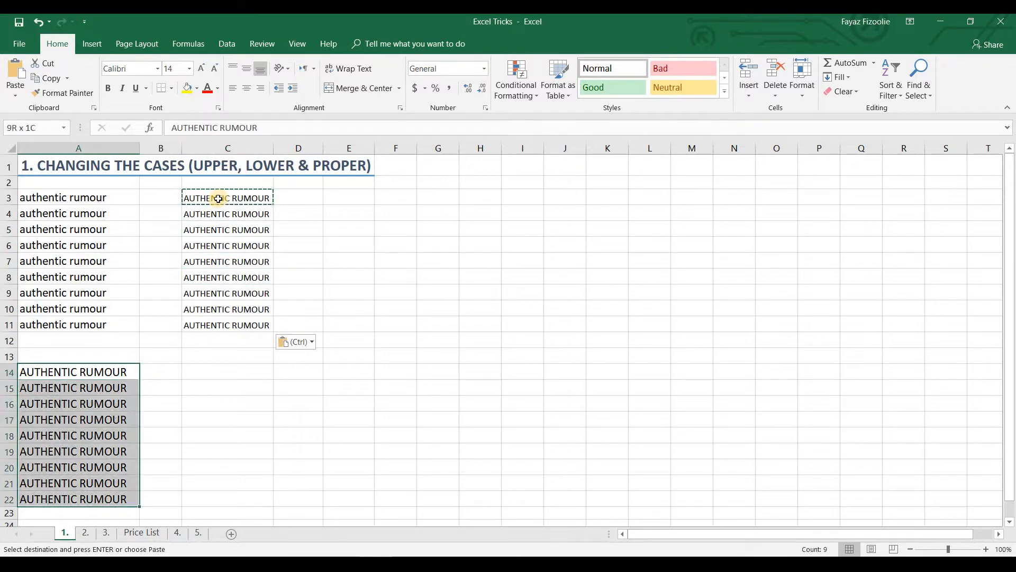
{"action": "key", "text": "Right"}
{"action": "key", "text": "Right"}
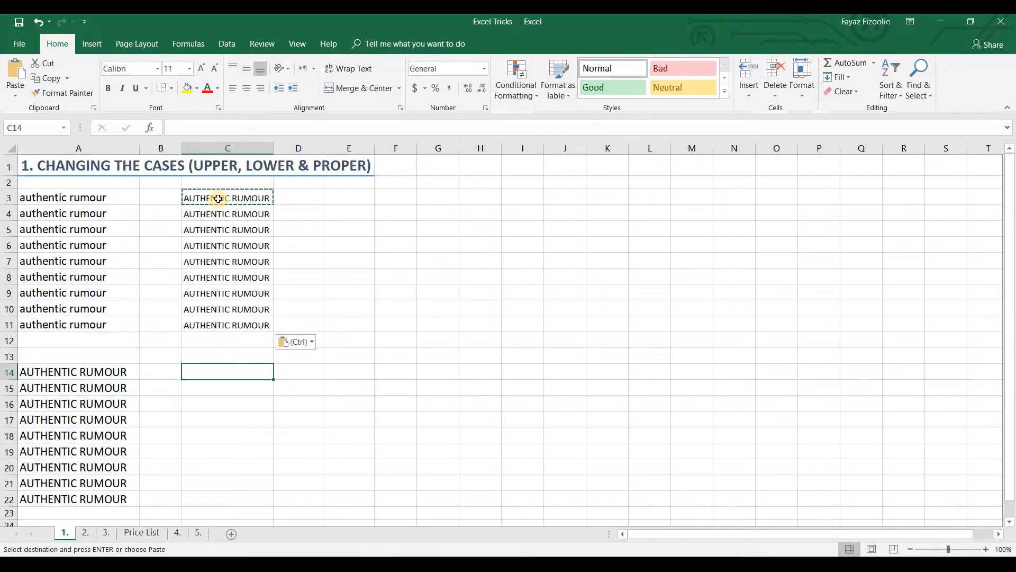
Enter the formula +LOWER(A14) in cell C14 to convert the uppercase text to lowercase
{"action": "type", "text": "+"}
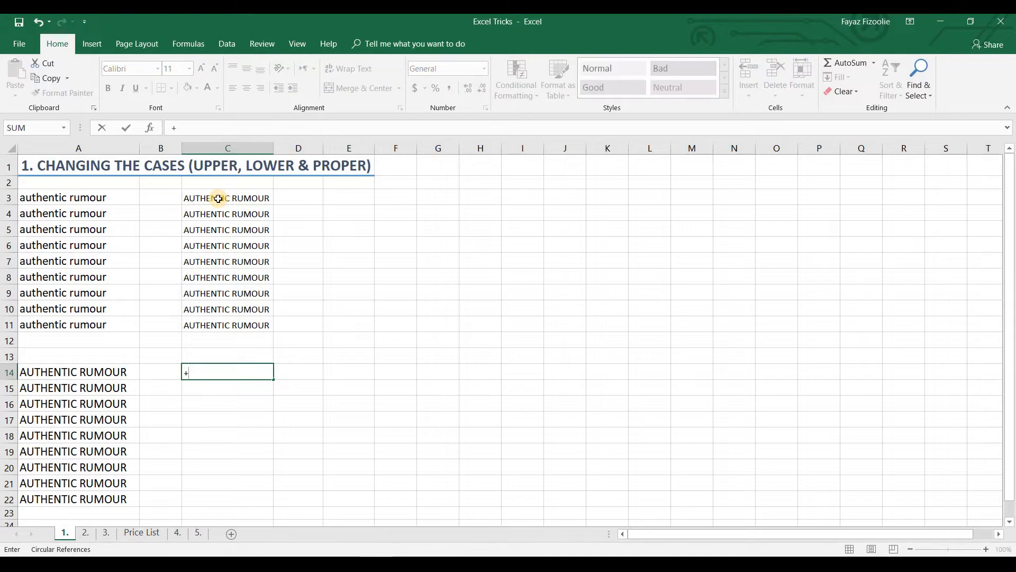
{"action": "type", "text": "lowe"}
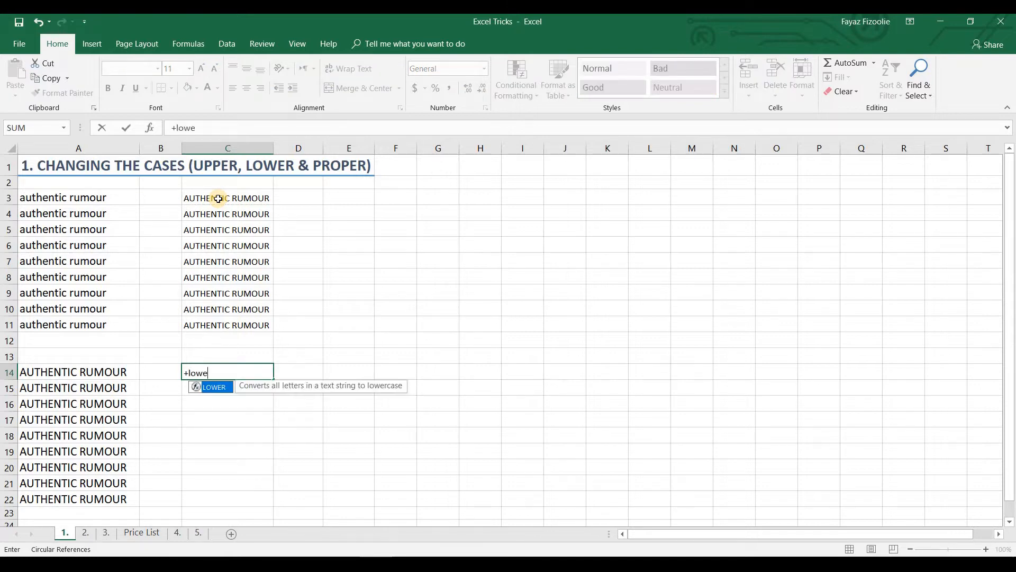
{"action": "key", "text": "Tab"}
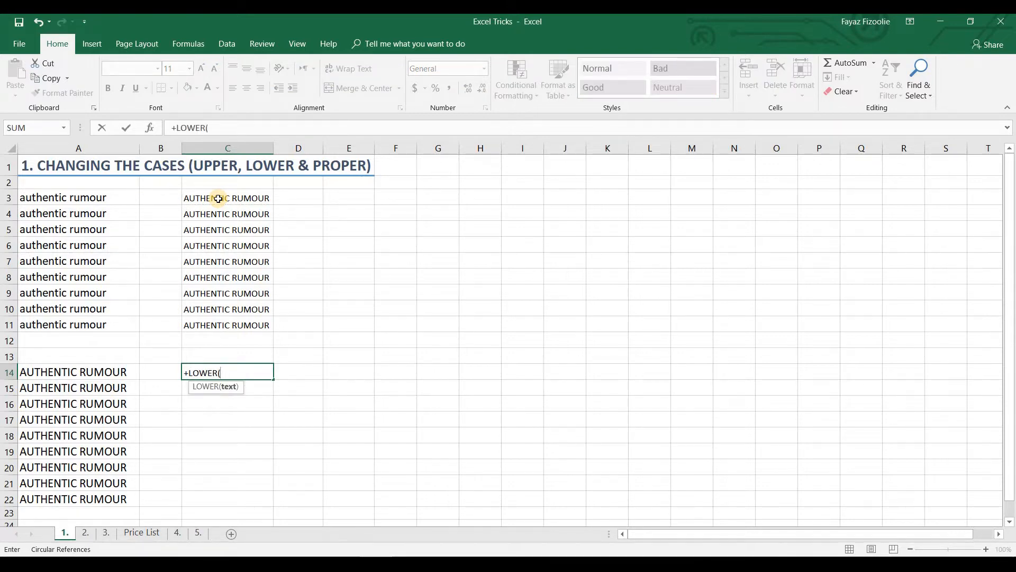
{"action": "key", "text": "Left"}
{"action": "key", "text": "Left"}
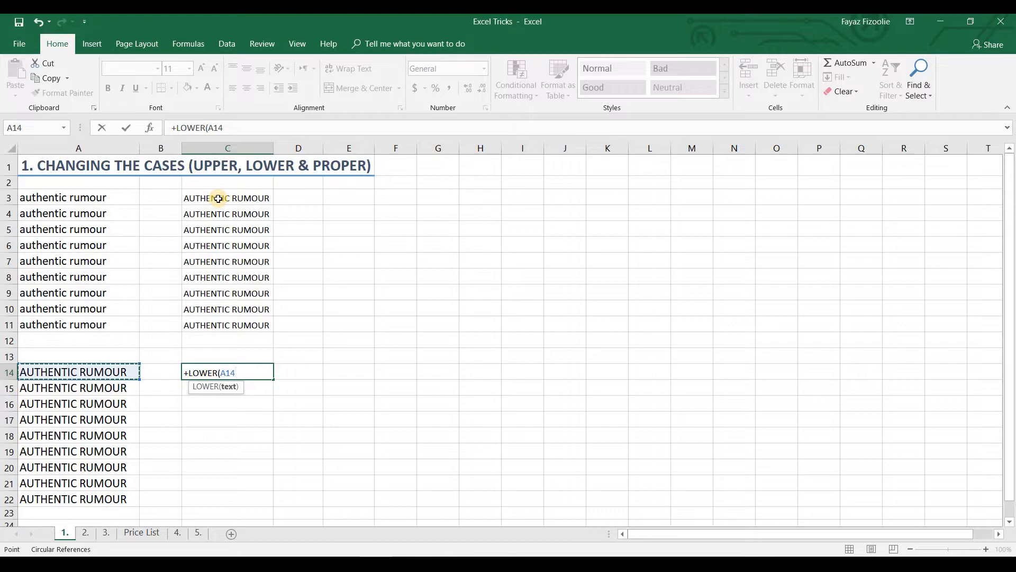
{"action": "key", "text": "Return"}
{"action": "key", "text": "Up"}
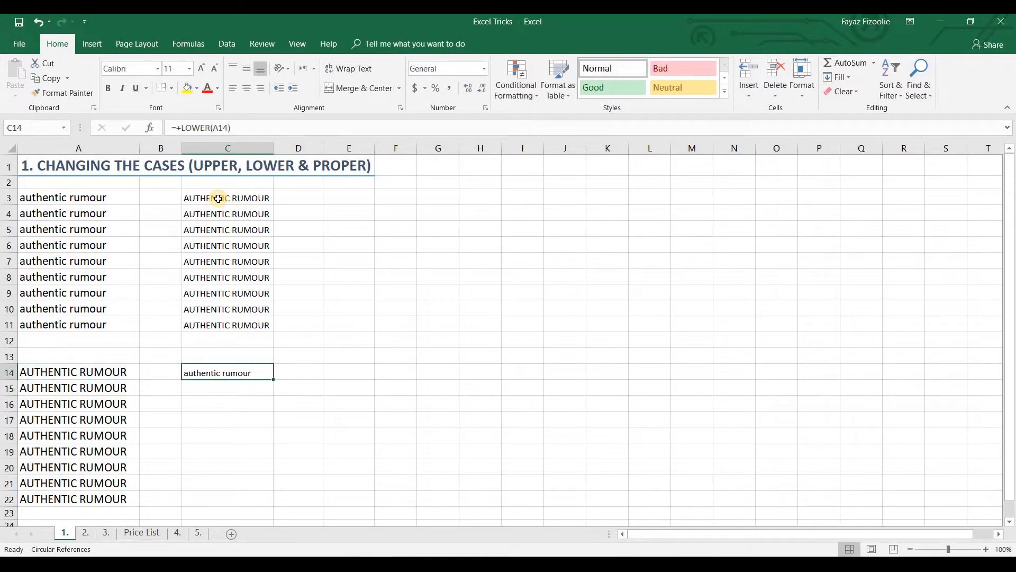
Copy the LOWER formula from C14 into cells C15 to C22
{"action": "key", "text": "ctrl+c"}
{"action": "key", "text": "Down"}
{"action": "key", "text": "shift+Down"}
{"action": "key", "text": "shift+Down"}
{"action": "key", "text": "shift+Down"}
{"action": "key", "text": "shift+Down"}
{"action": "key", "text": "shift+Down"}
{"action": "key", "text": "shift+Down"}
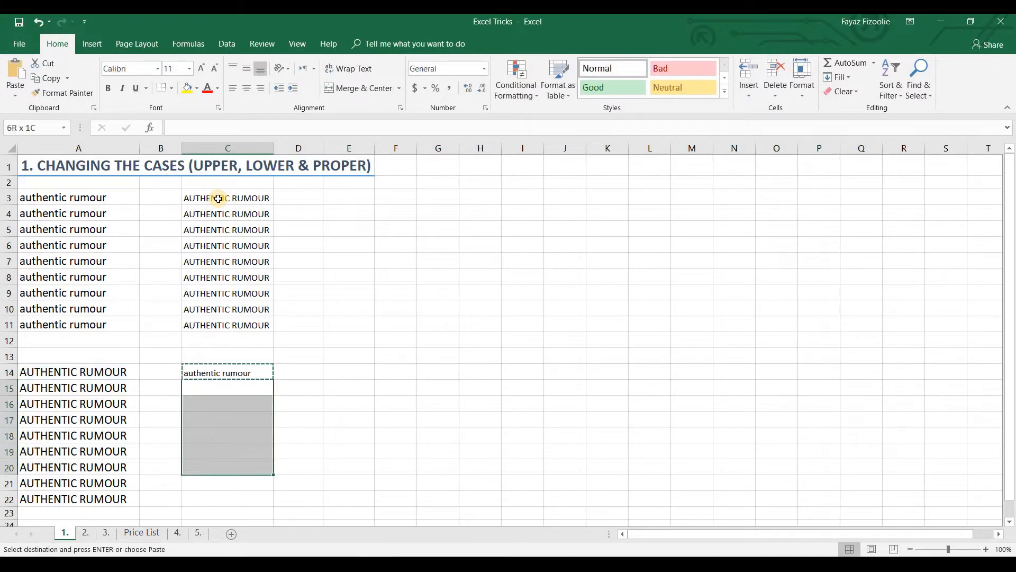
{"action": "key", "text": "shift+Down"}
{"action": "key", "text": "ctrl+v"}
{"action": "key", "text": "Right"}
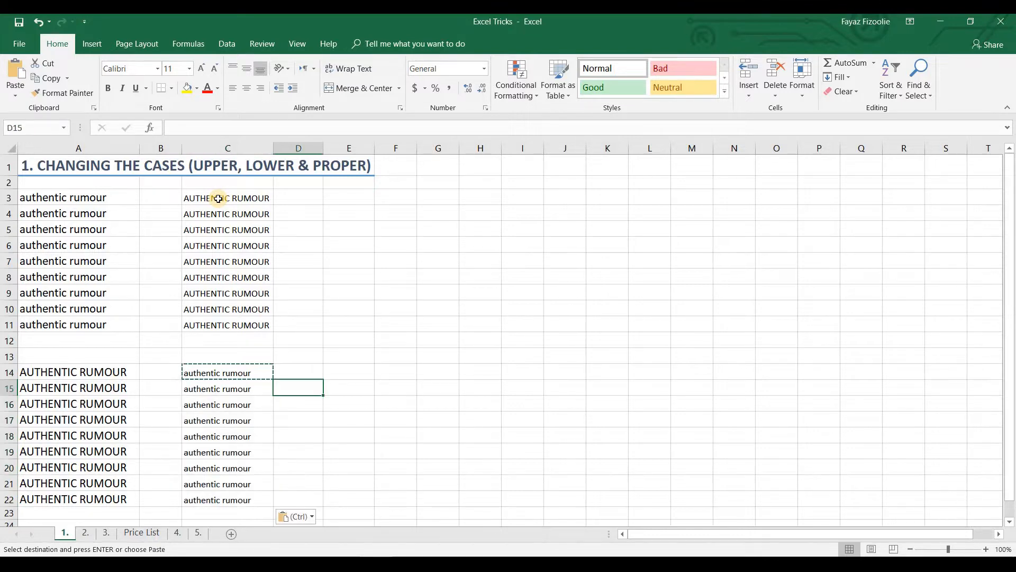
Enter a PROPER formula in cell E3 that converts the text in row 3 to proper case
{"action": "left_click", "coordinate": [343, 199]}
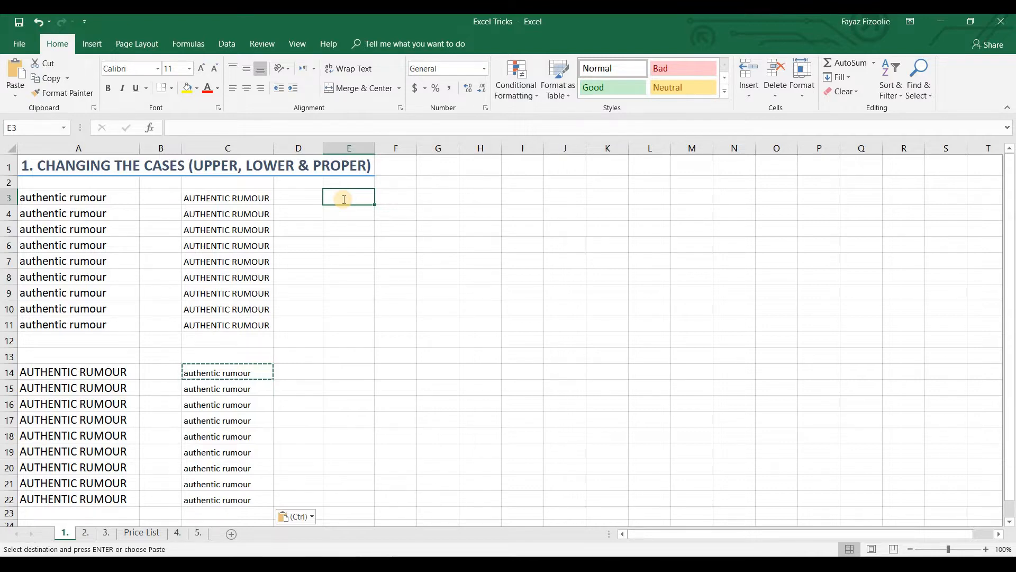
{"action": "type", "text": "+"}
{"action": "key", "text": "BackSpace"}
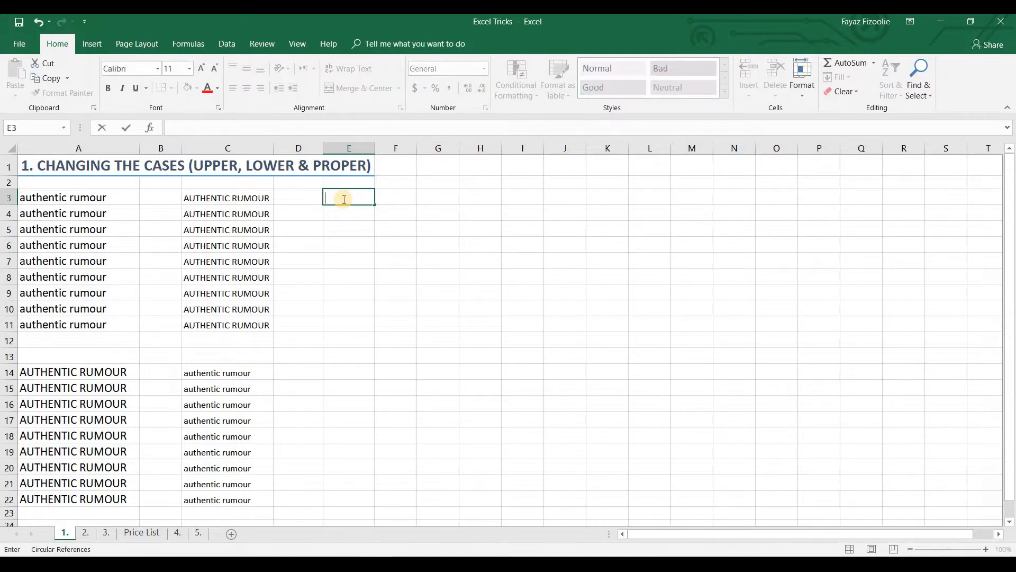
{"action": "type", "text": "+prop"}
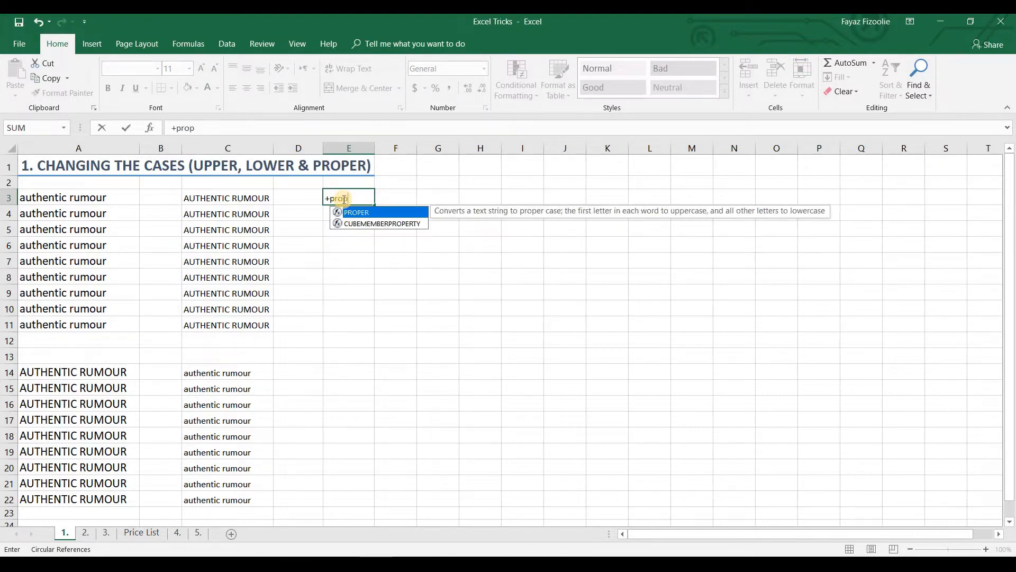
{"action": "key", "text": "Tab"}
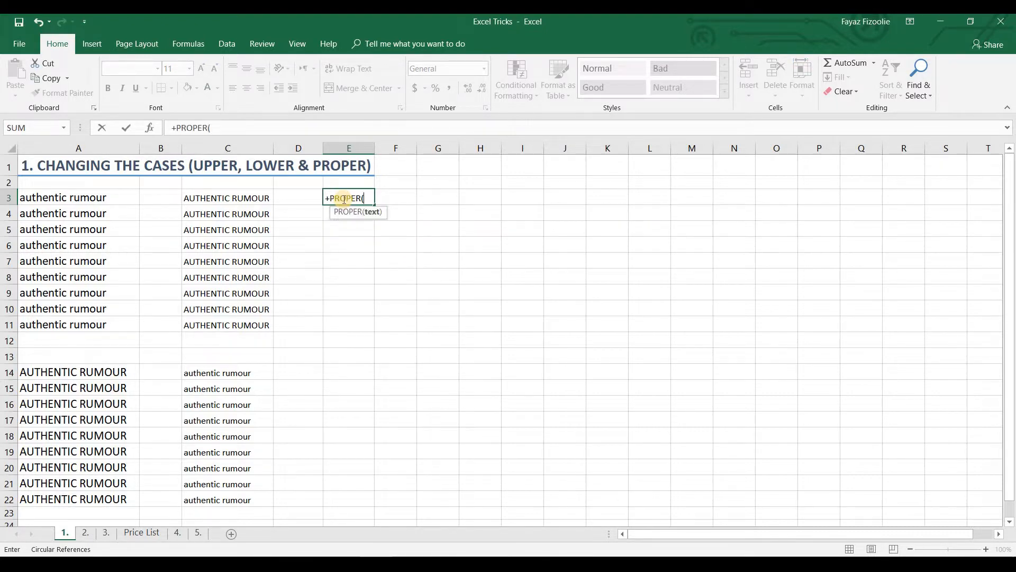
{"action": "key", "text": "Left"}
{"action": "key", "text": "Left"}
{"action": "key", "text": "Left"}
{"action": "key", "text": "Left"}
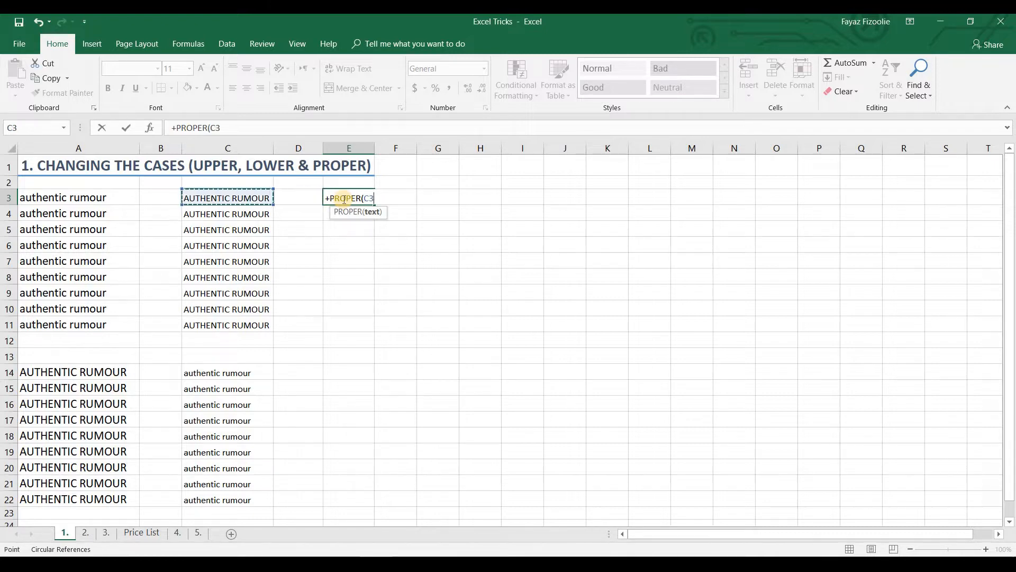
{"action": "key", "text": "Return"}
Copy the PROPER formula from E3 down column E alongside both text lists, starting at E4
{"action": "left_click", "coordinate": [344, 199]}
{"action": "key", "text": "ctrl+c"}
{"action": "key", "text": "Down"}
{"action": "key", "text": "shift+Down"}
{"action": "key", "text": "shift+Down"}
{"action": "key", "text": "shift+Down"}
{"action": "key", "text": "shift+Down"}
{"action": "key", "text": "shift+Down"}
{"action": "key", "text": "shift+Down"}
{"action": "key", "text": "shift+Down"}
{"action": "key", "text": "shift+Down"}
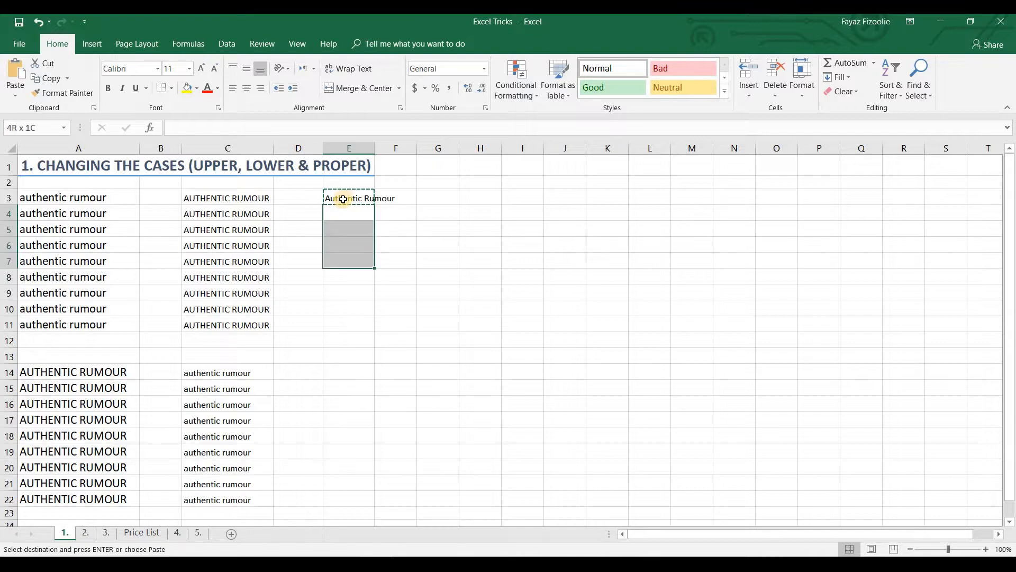
{"action": "key", "text": "shift+Down"}
{"action": "key", "text": "shift+Down"}
{"action": "key", "text": "shift+Down"}
{"action": "key", "text": "shift+Down"}
{"action": "key", "text": "shift+Down"}
{"action": "key", "text": "shift+Down"}
{"action": "key", "text": "shift+Down"}
{"action": "key", "text": "shift+Down"}
{"action": "key", "text": "shift+Down"}
{"action": "key", "text": "shift+Down"}
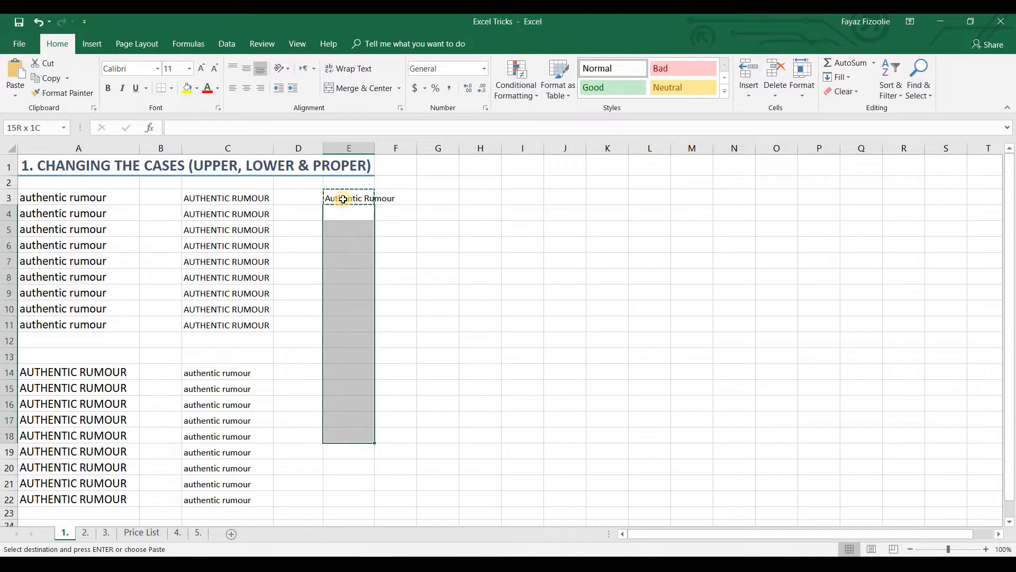
{"action": "key", "text": "ctrl+v"}
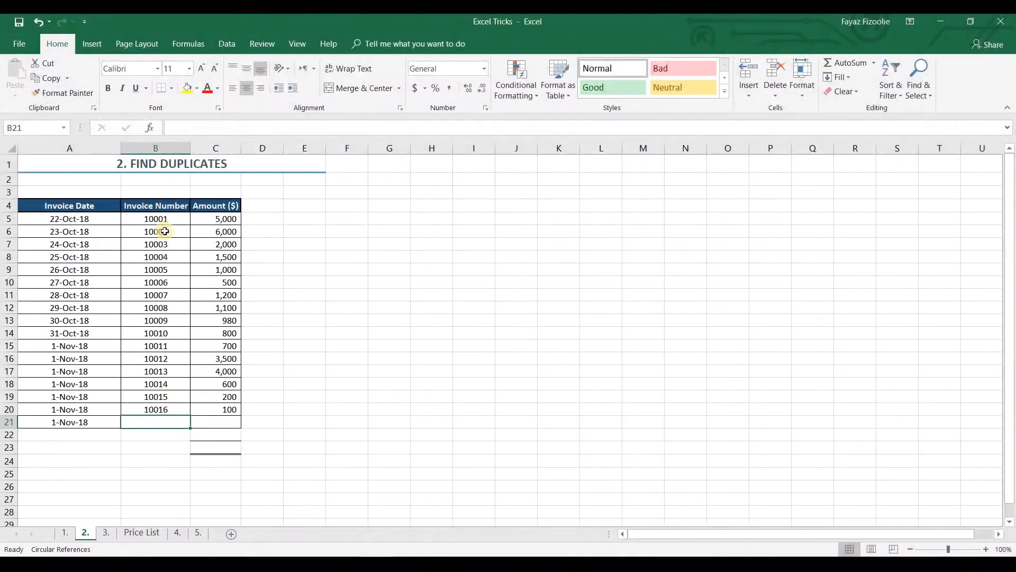
Review the Invoice Date, Invoice Number and Amount ($) columns under the Find Duplicates title
{"action": "left_click", "coordinate": [183, 163]}
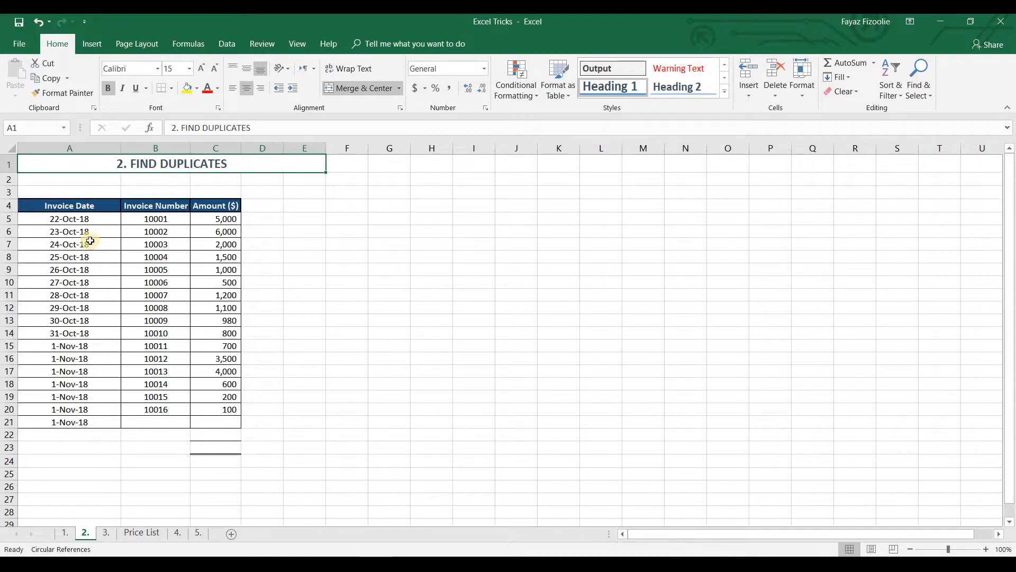
{"action": "left_click_drag", "start_coordinate": [100, 207], "coordinate": [85, 346]}
{"action": "left_click_drag", "start_coordinate": [168, 207], "coordinate": [173, 307]}
{"action": "left_click_drag", "start_coordinate": [229, 207], "coordinate": [221, 386]}
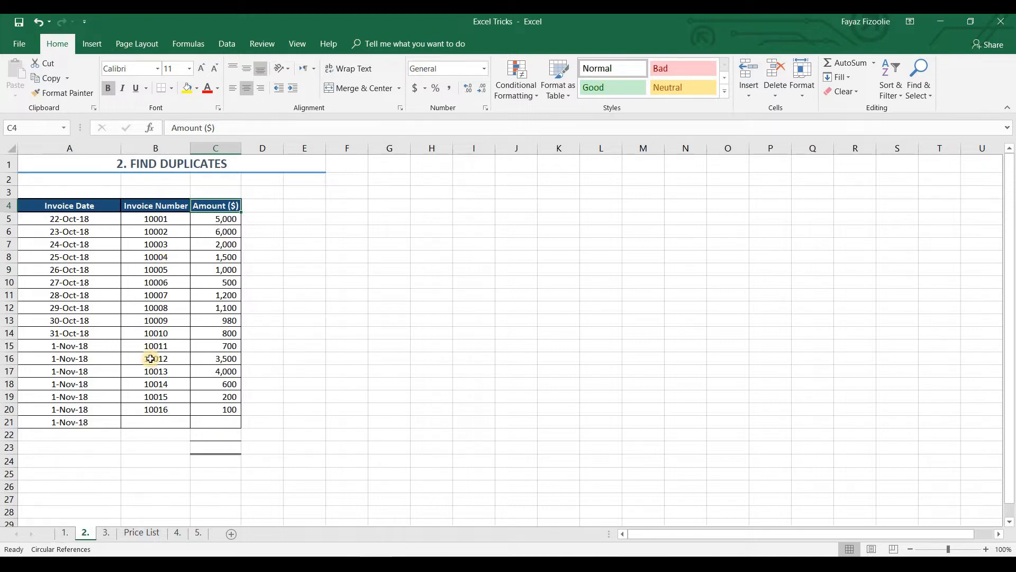
Apply a Duplicate Values conditional formatting rule to column B using Light Red Fill with Dark Red Text
{"action": "left_click", "coordinate": [158, 147]}
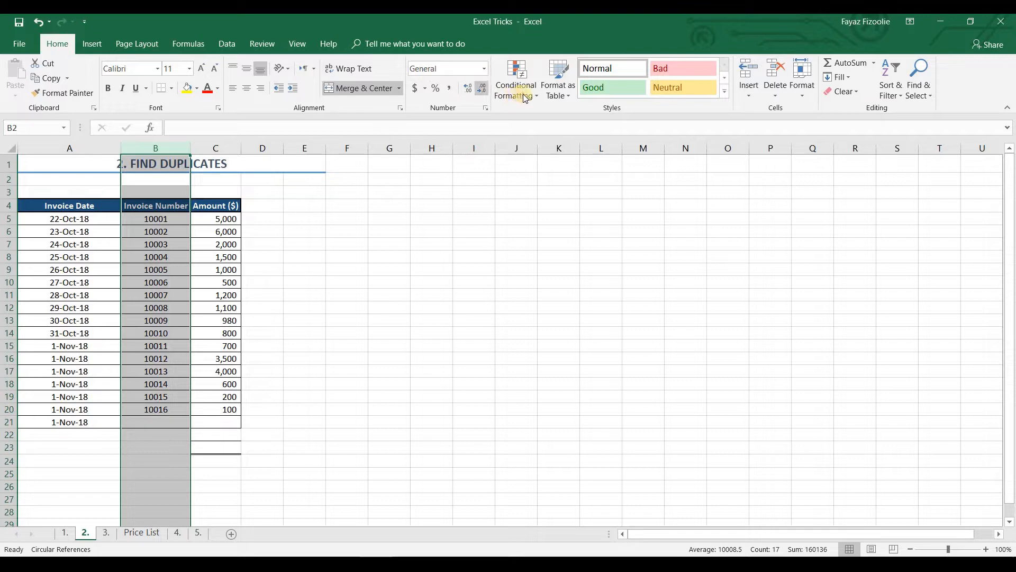
{"action": "left_click", "coordinate": [538, 98]}
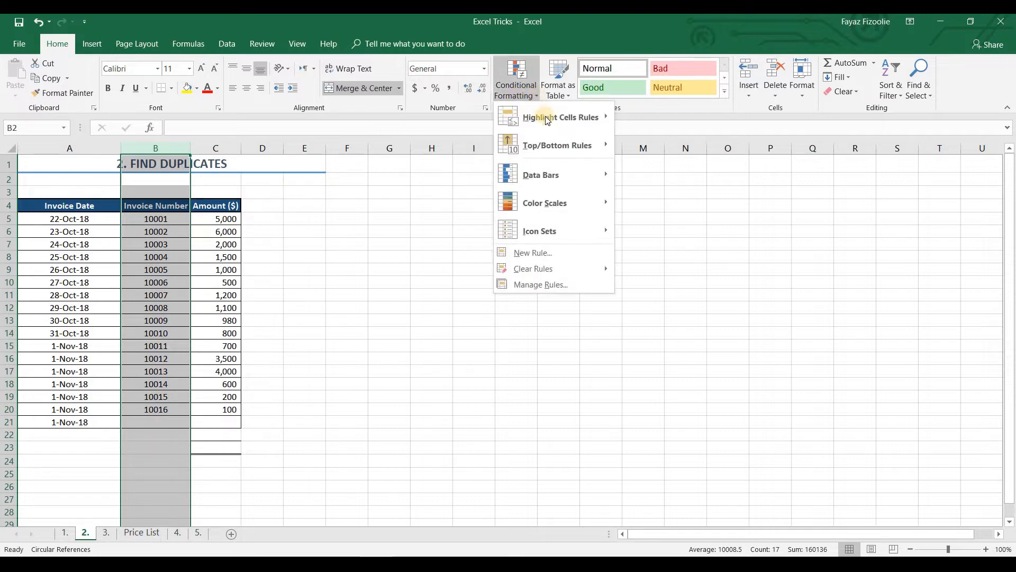
{"action": "mouse_move", "coordinate": [548, 121]}
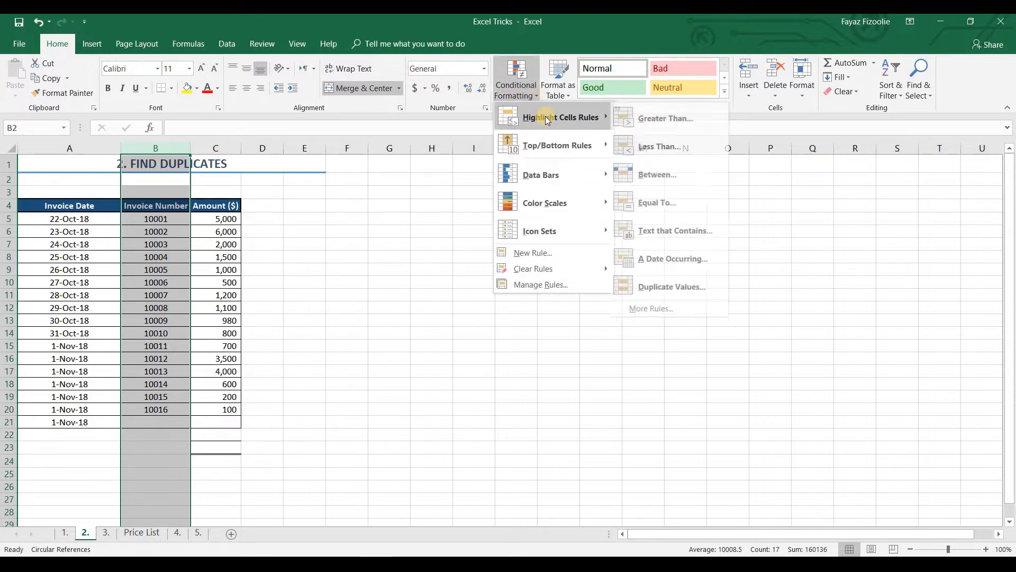
{"action": "left_click", "coordinate": [675, 286]}
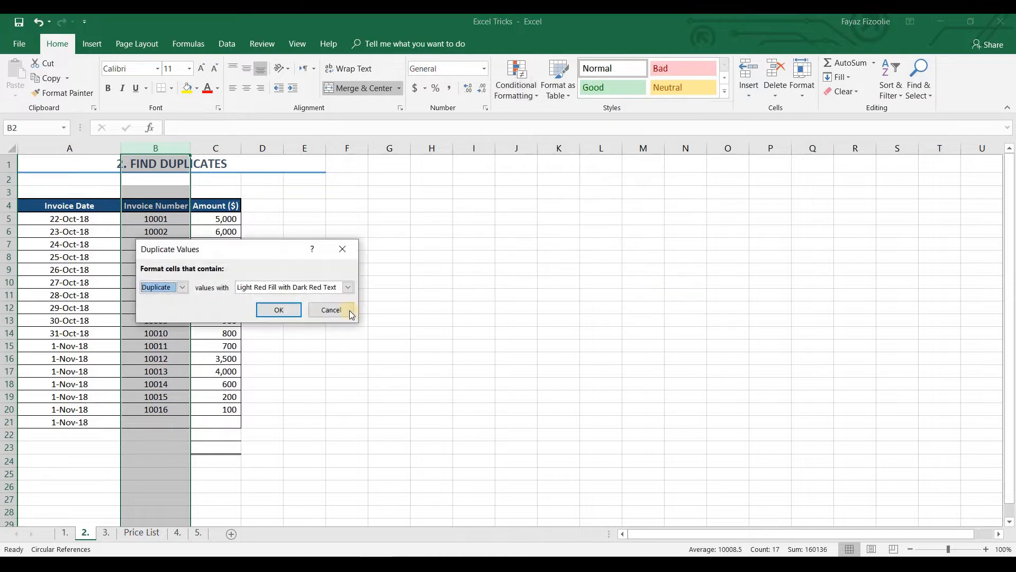
{"action": "left_click", "coordinate": [279, 310]}
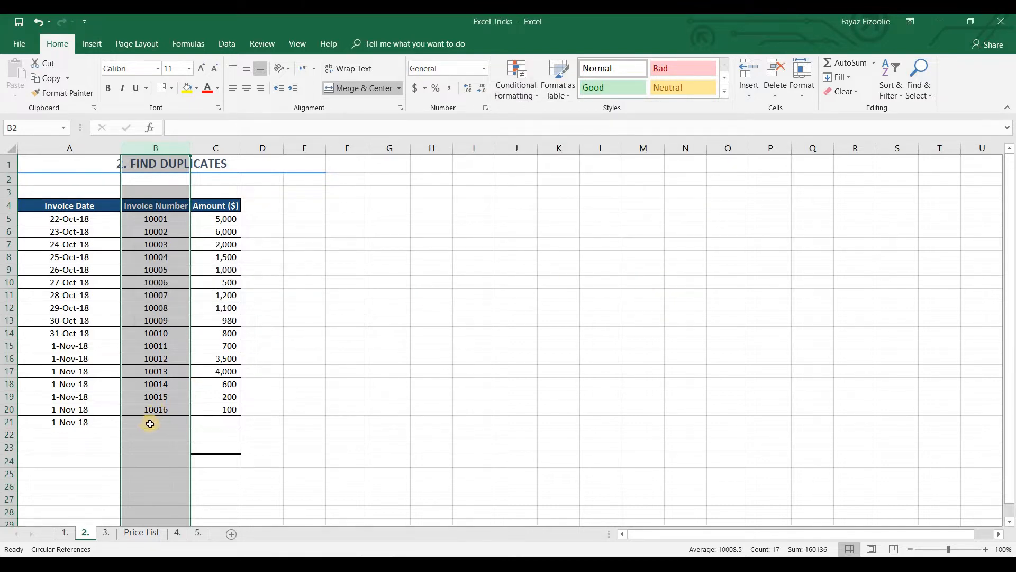
Enter invoice number 10007 in cell B21 to duplicate the one in B11 and test the rule
{"action": "left_click", "coordinate": [150, 423]}
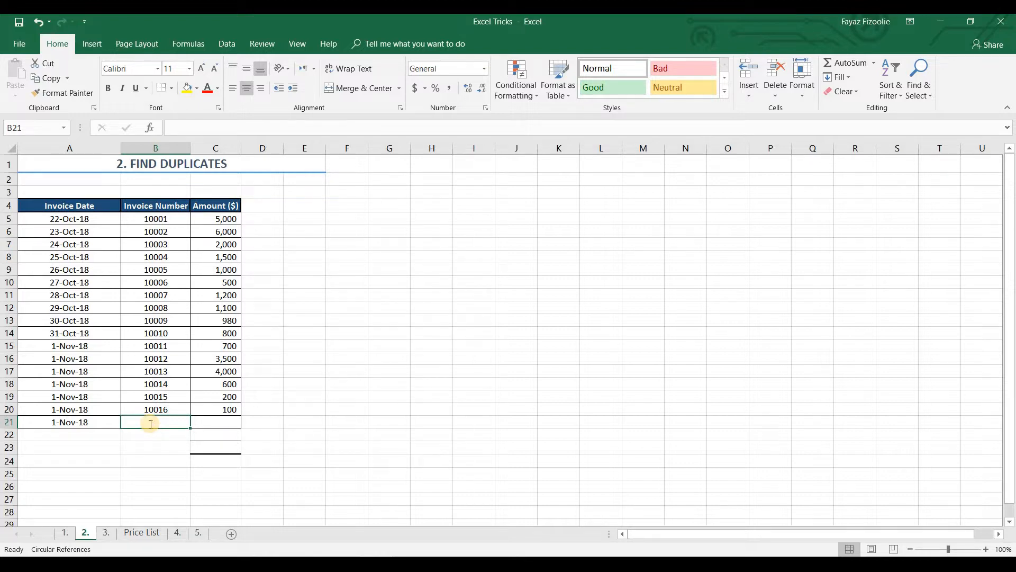
{"action": "type", "text": "100"}
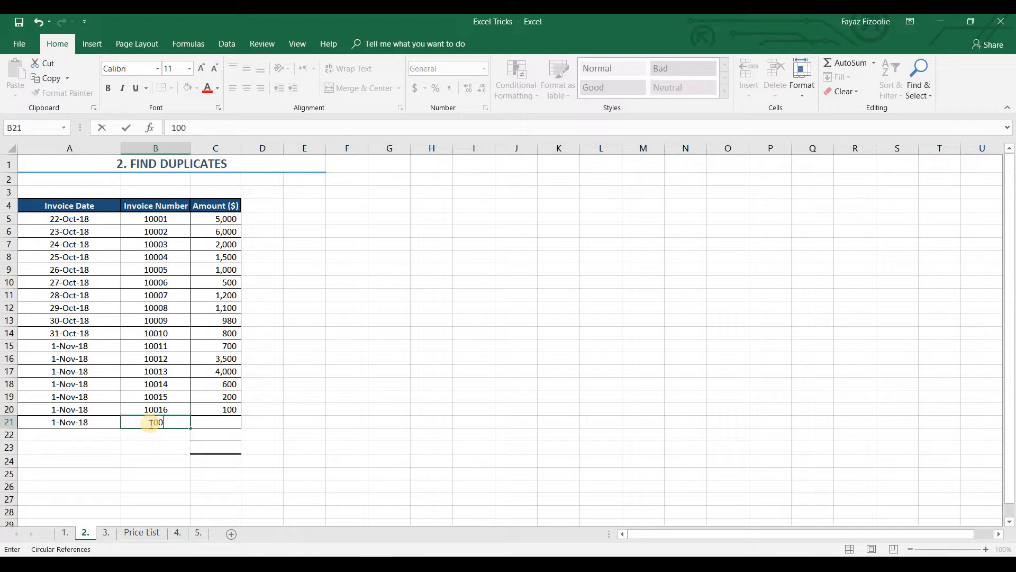
{"action": "type", "text": "07"}
{"action": "key", "text": "Return"}
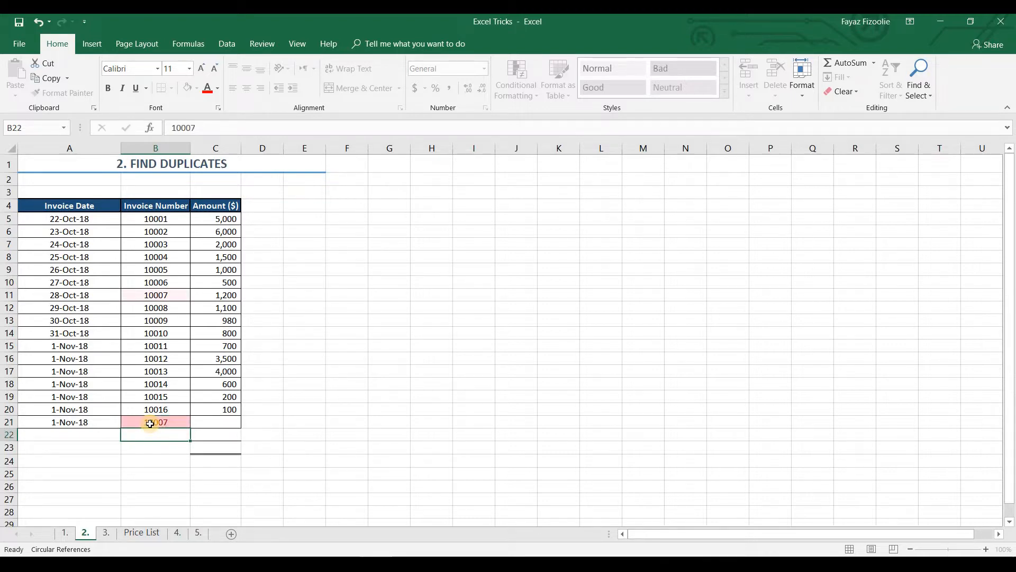
{"action": "left_click", "coordinate": [150, 421]}
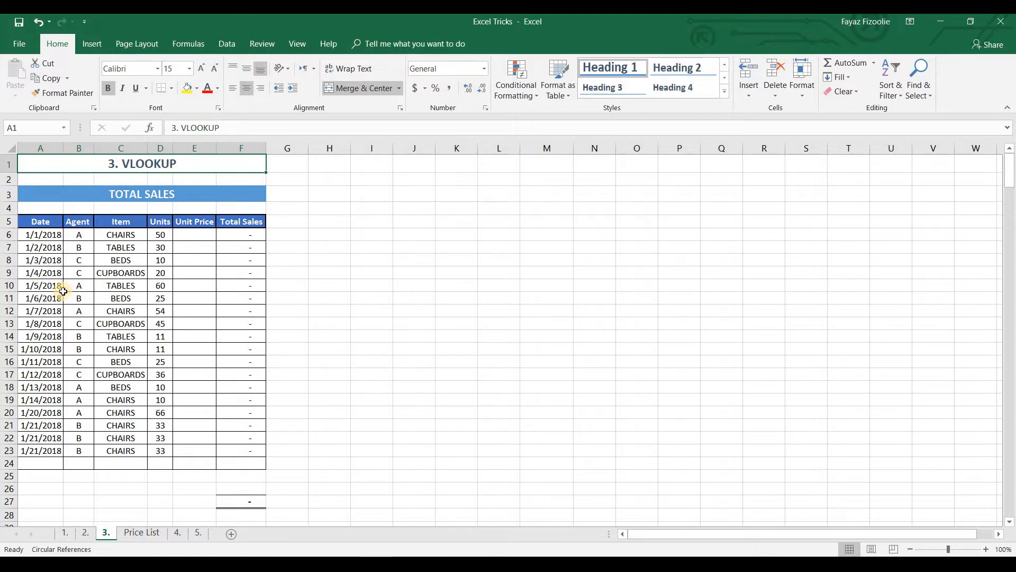
Review the Item, Date, Agent and Unit Price columns of the sales table and open the Price List sheet
{"action": "left_click_drag", "start_coordinate": [120, 235], "coordinate": [121, 374]}
{"action": "left_click_drag", "start_coordinate": [76, 234], "coordinate": [43, 387]}
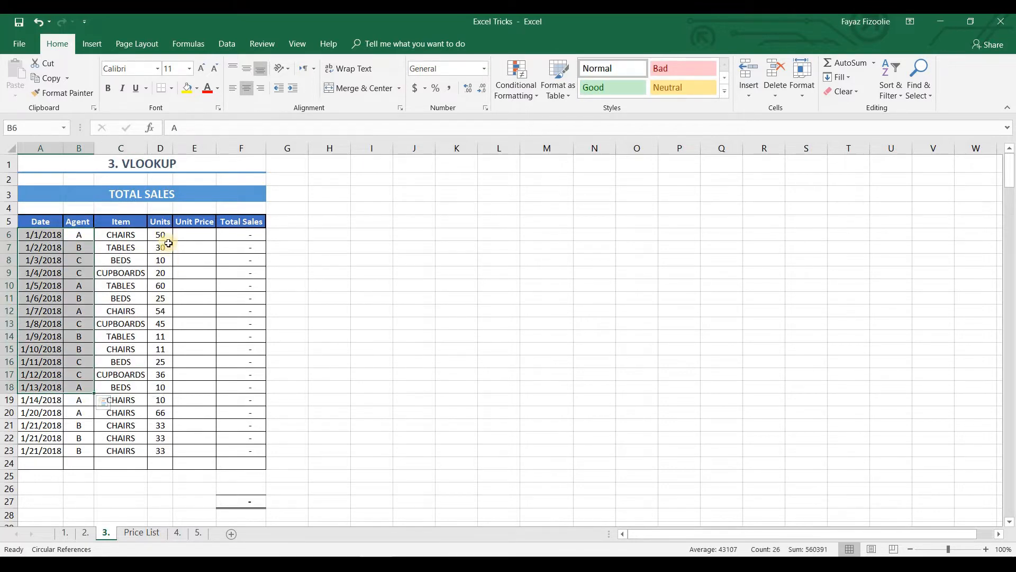
{"action": "left_click_drag", "start_coordinate": [195, 233], "coordinate": [186, 348]}
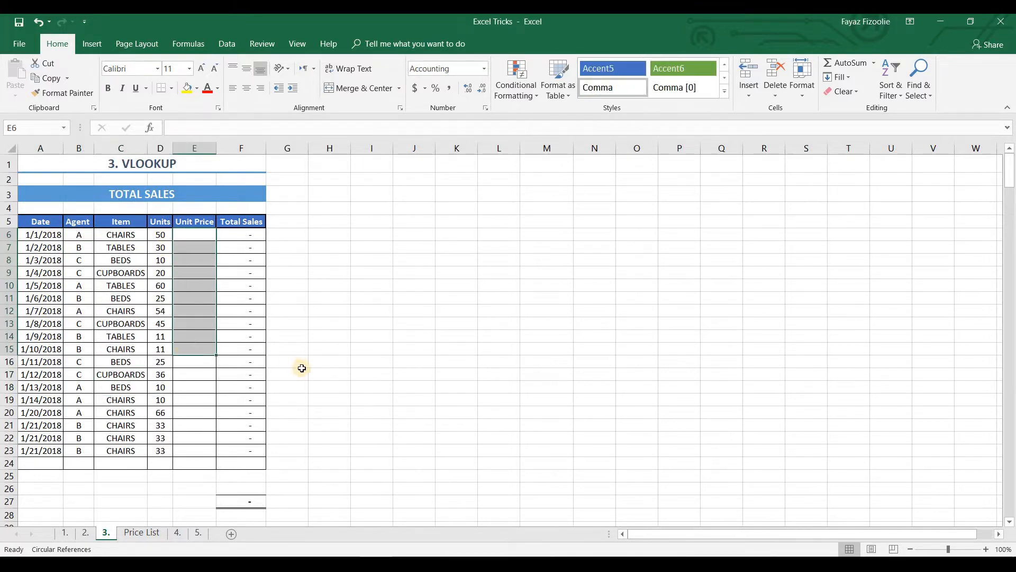
{"action": "left_click", "coordinate": [137, 532]}
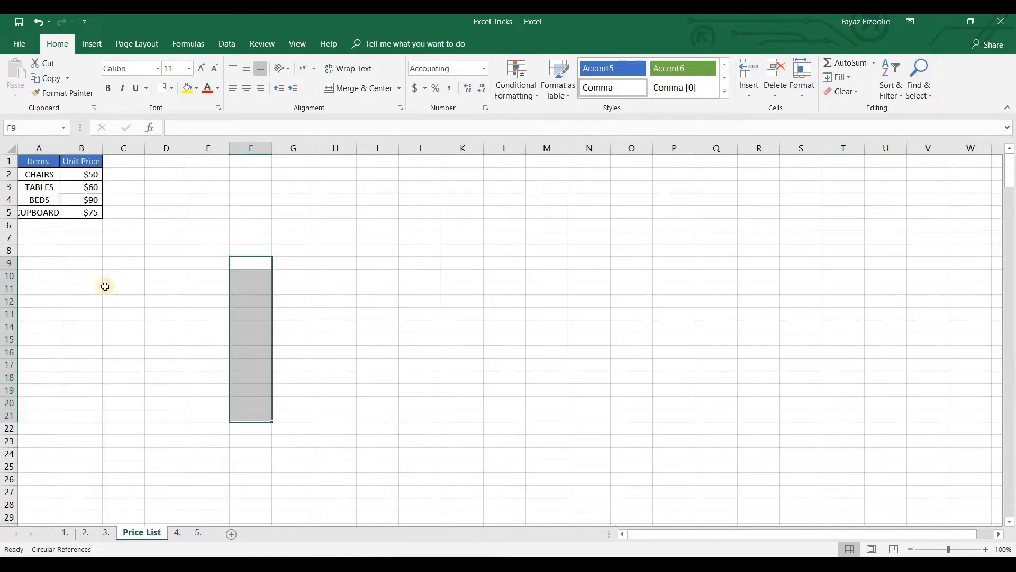
Review the Items and Unit Price table and autofit column A to the item names
{"action": "left_click_drag", "start_coordinate": [43, 163], "coordinate": [91, 221]}
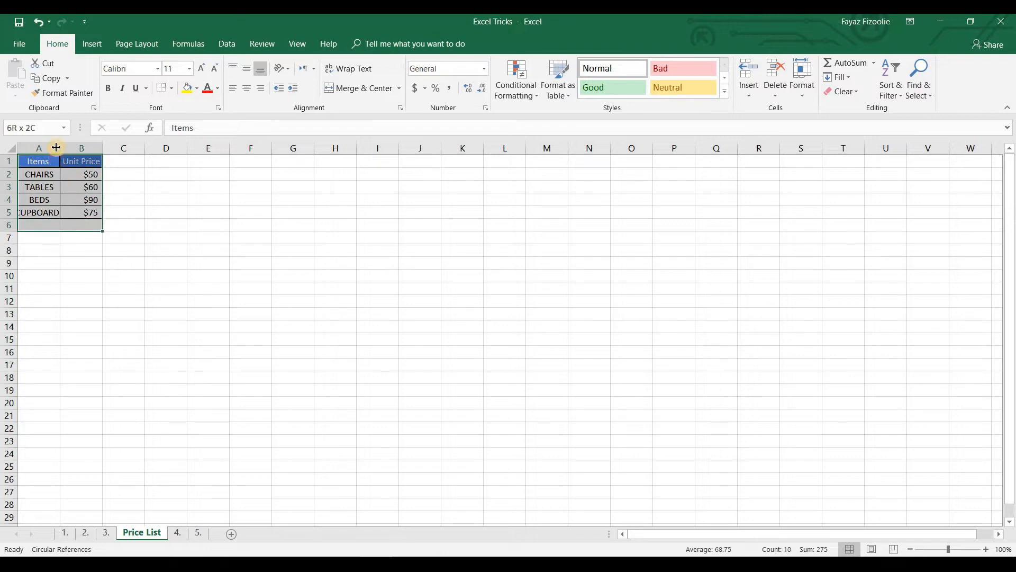
{"action": "double_click", "coordinate": [58, 148]}
{"action": "left_click", "coordinate": [85, 287]}
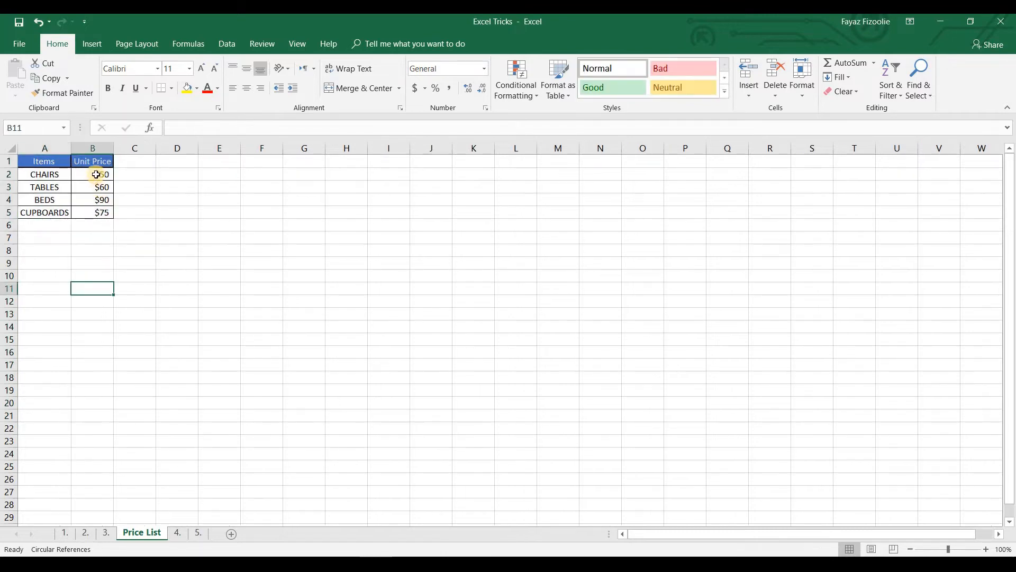
{"action": "left_click", "coordinate": [98, 174]}
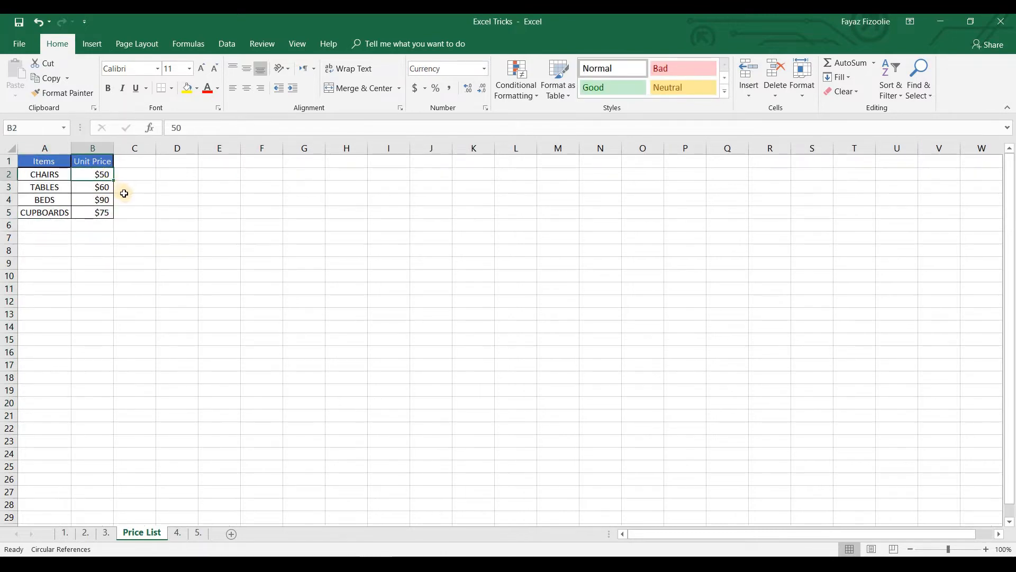
Start a VLOOKUP formula in cell E6 of sheet 3 with item cell C6 as the lookup value
{"action": "left_click", "coordinate": [106, 534]}
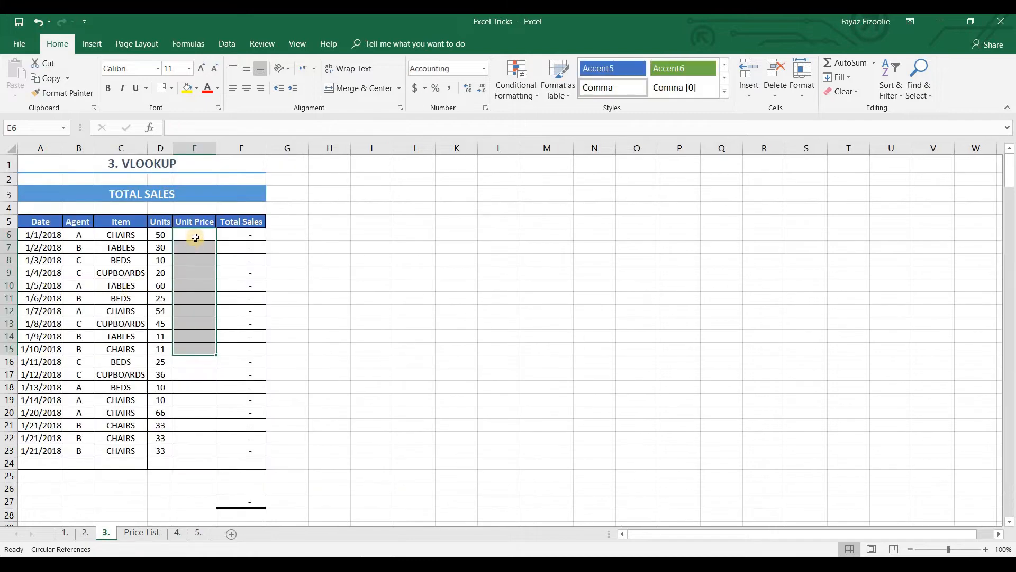
{"action": "left_click", "coordinate": [196, 238]}
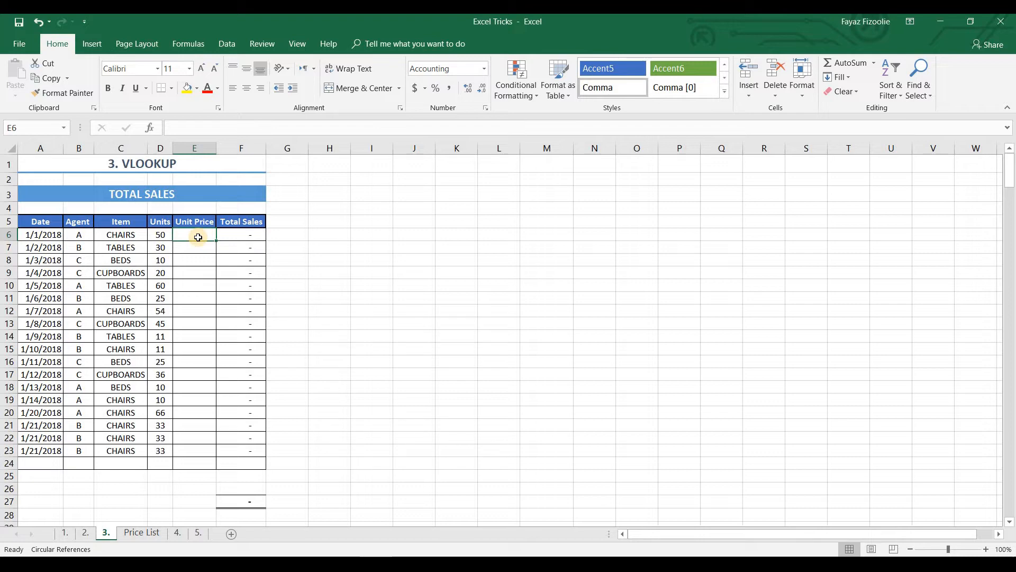
{"action": "type", "text": "+"}
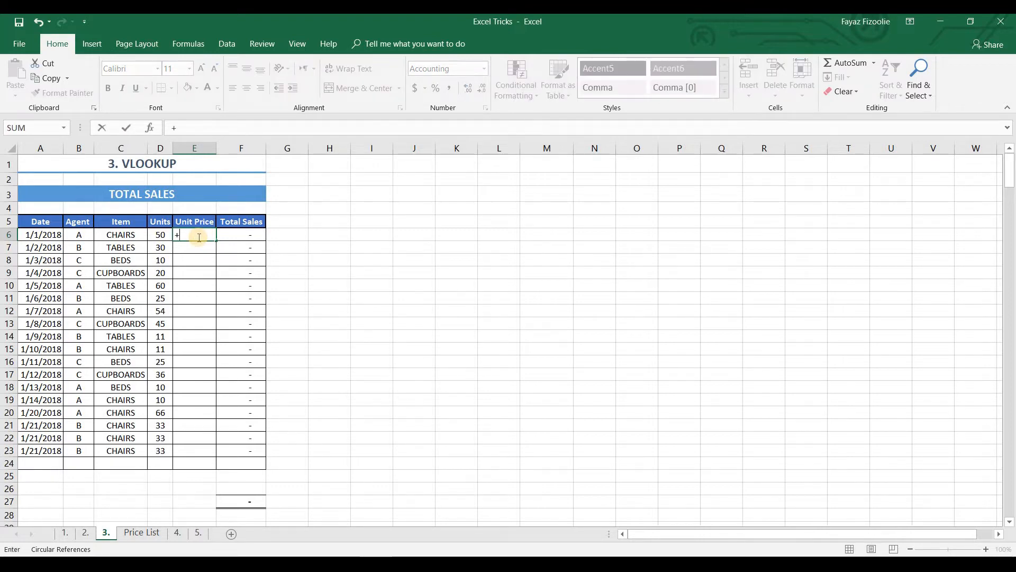
{"action": "type", "text": "VL"}
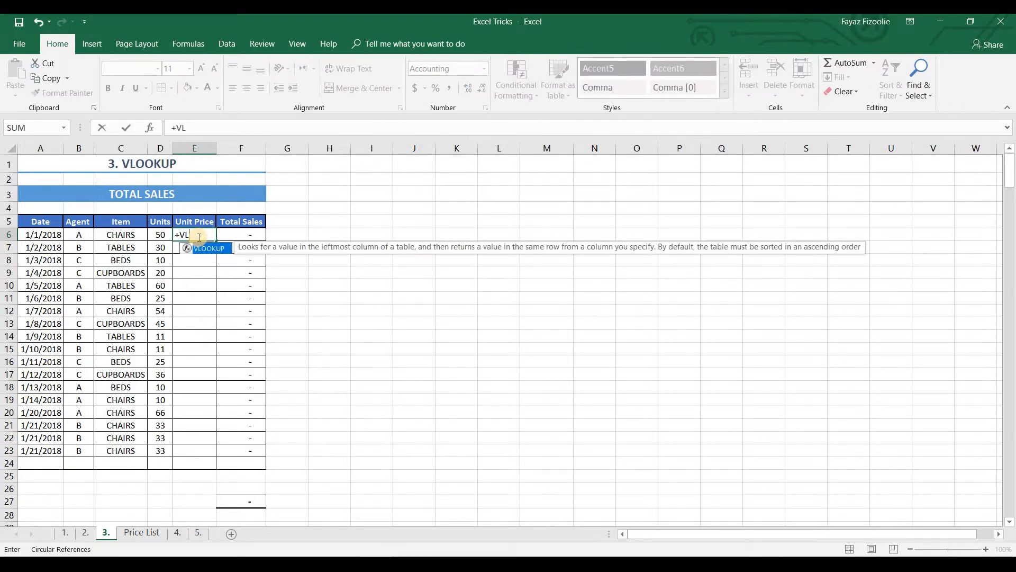
{"action": "key", "text": "Tab"}
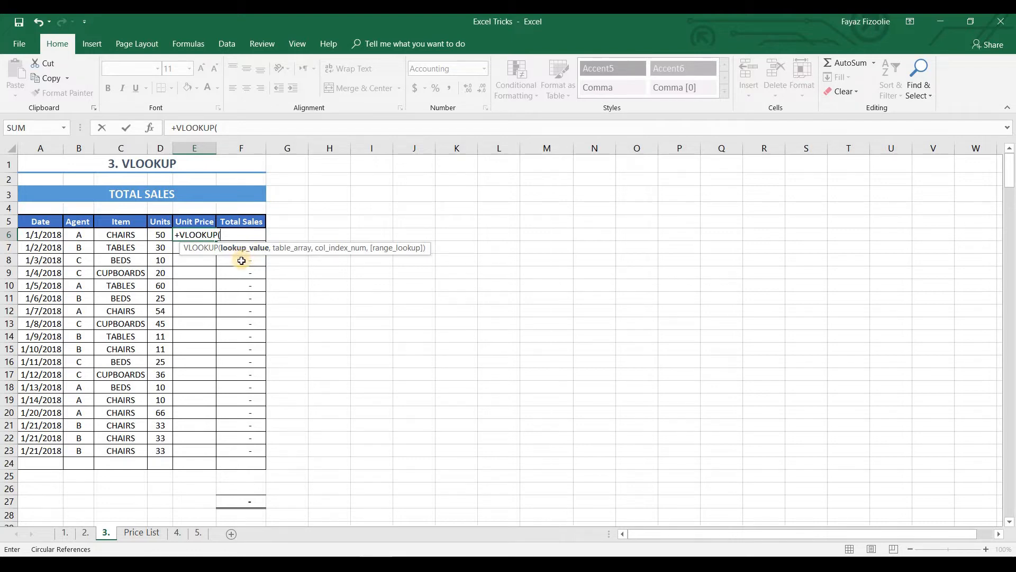
{"action": "key", "text": "Left"}
{"action": "key", "text": "Left"}
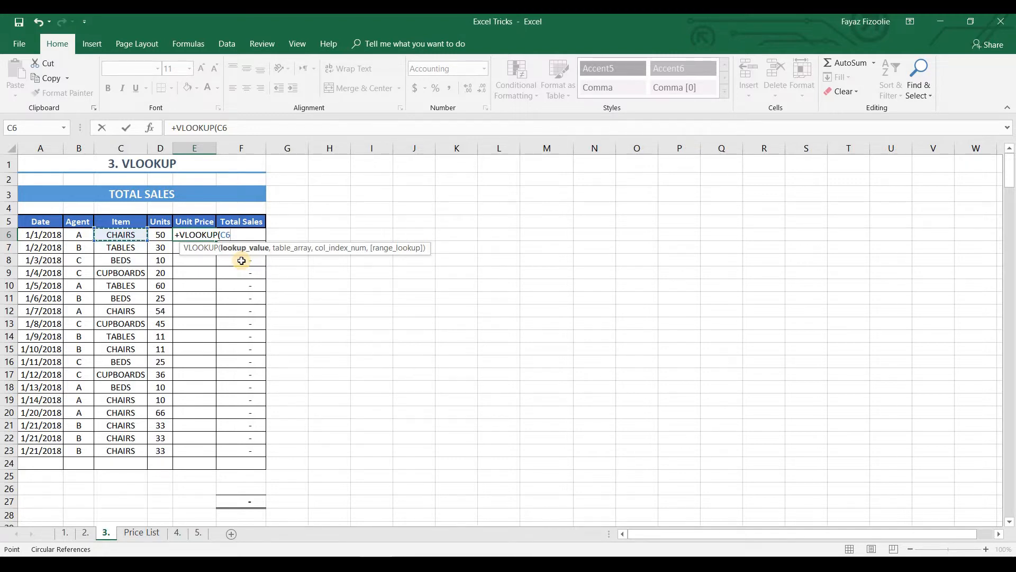
{"action": "type", "text": ","}
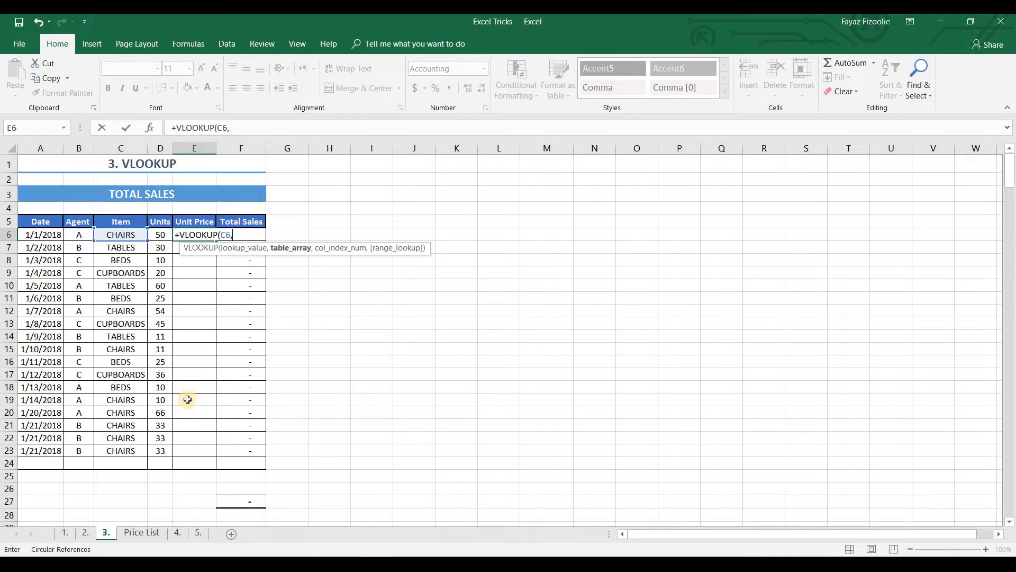
Set the VLOOKUP table array to the absolute range $A$2:$B$5 on the Price List sheet
{"action": "left_click", "coordinate": [135, 532]}
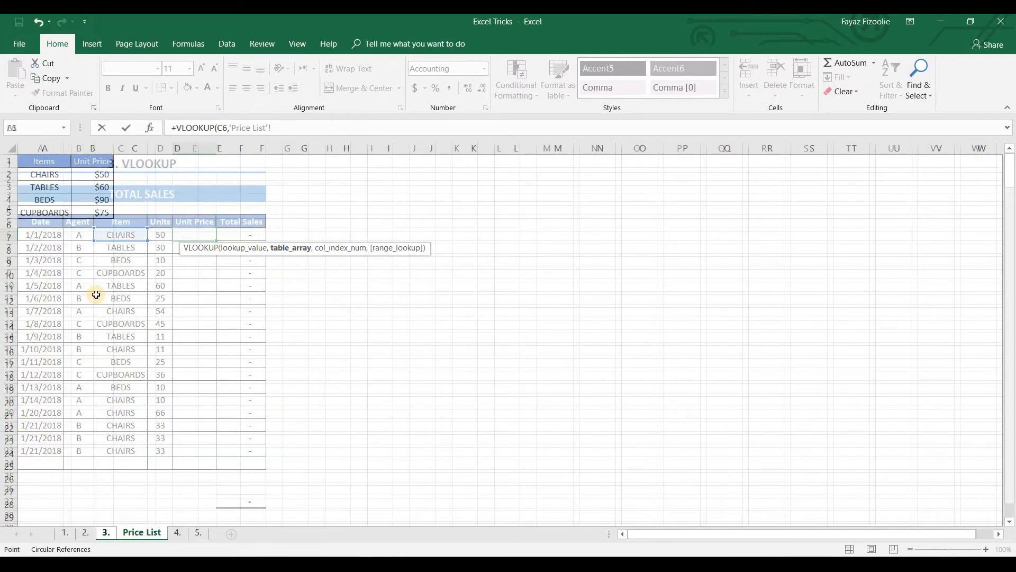
{"action": "left_click", "coordinate": [51, 171]}
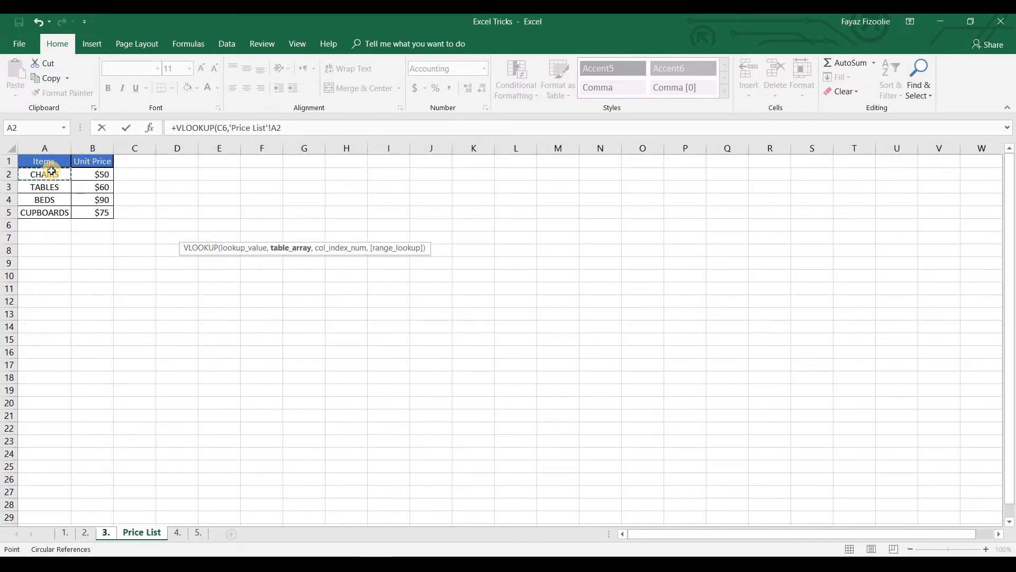
{"action": "left_click_drag", "start_coordinate": [52, 171], "coordinate": [106, 212]}
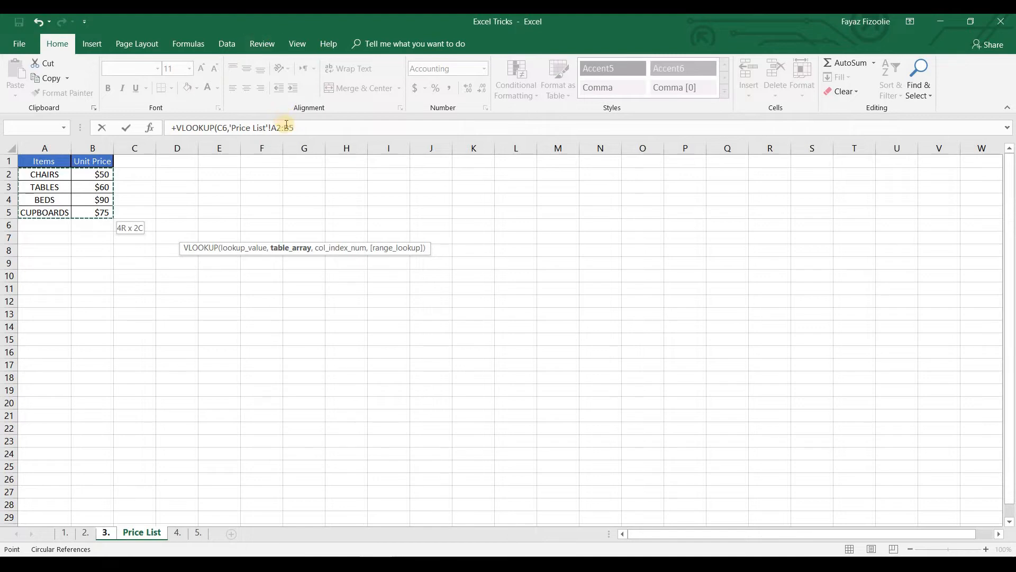
{"action": "key", "text": "F4"}
{"action": "type", "text": ",2"}
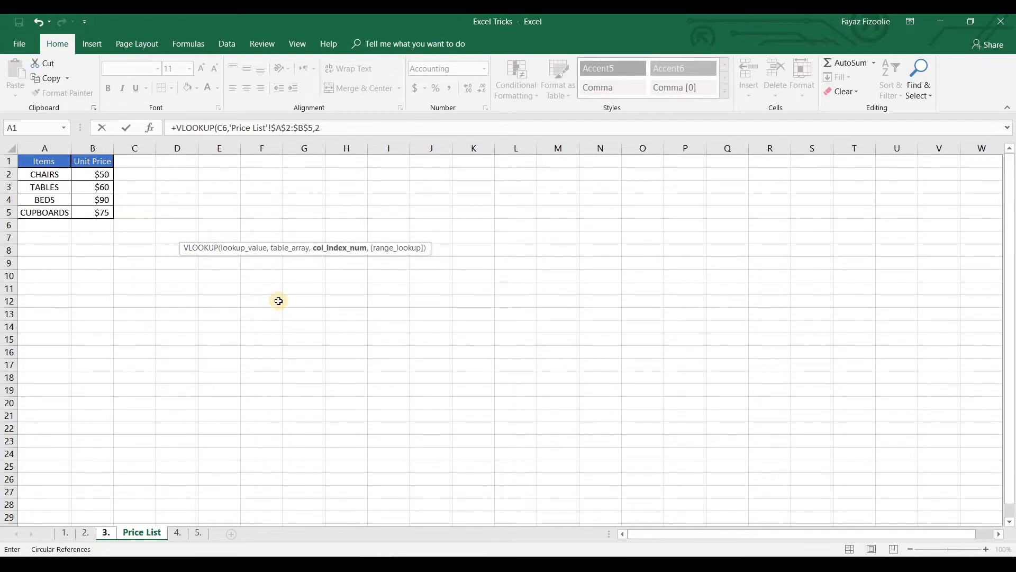
Complete the E6 VLOOKUP with column index 2 and an empty range lookup argument, and fill it down to E23
{"action": "type", "text": ","}
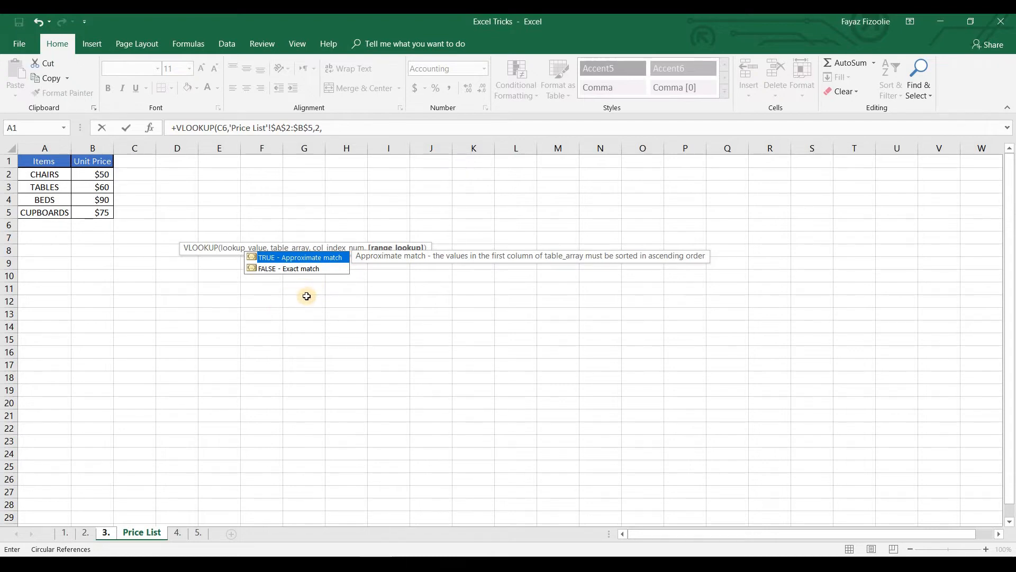
{"action": "key", "text": "Down"}
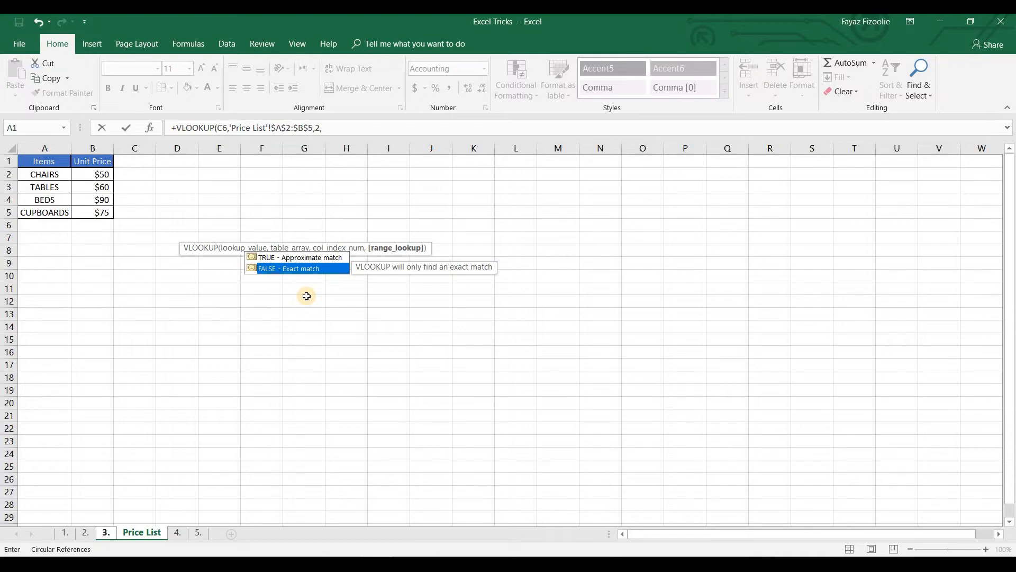
{"action": "key", "text": "Return"}
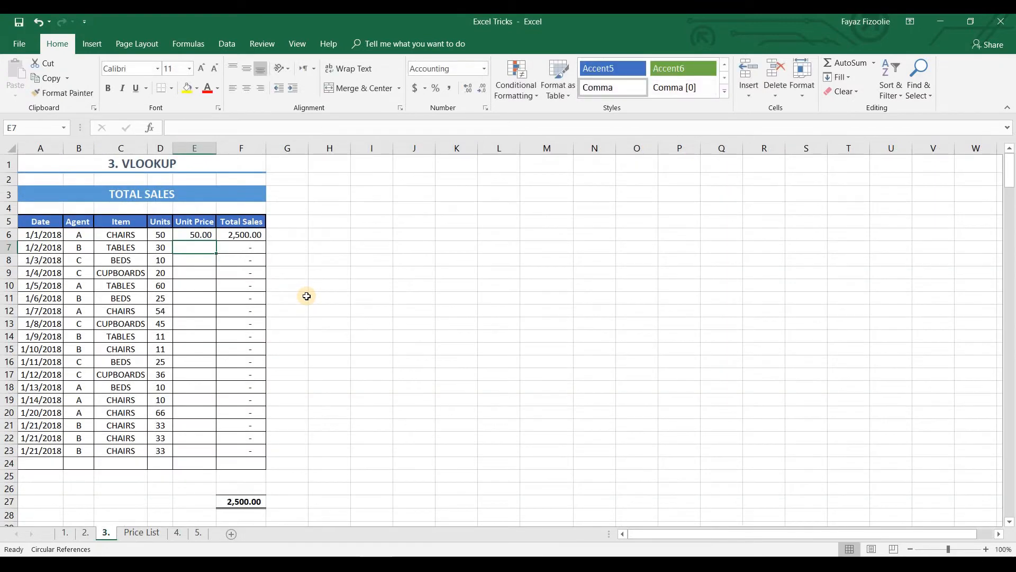
{"action": "left_click", "coordinate": [202, 235]}
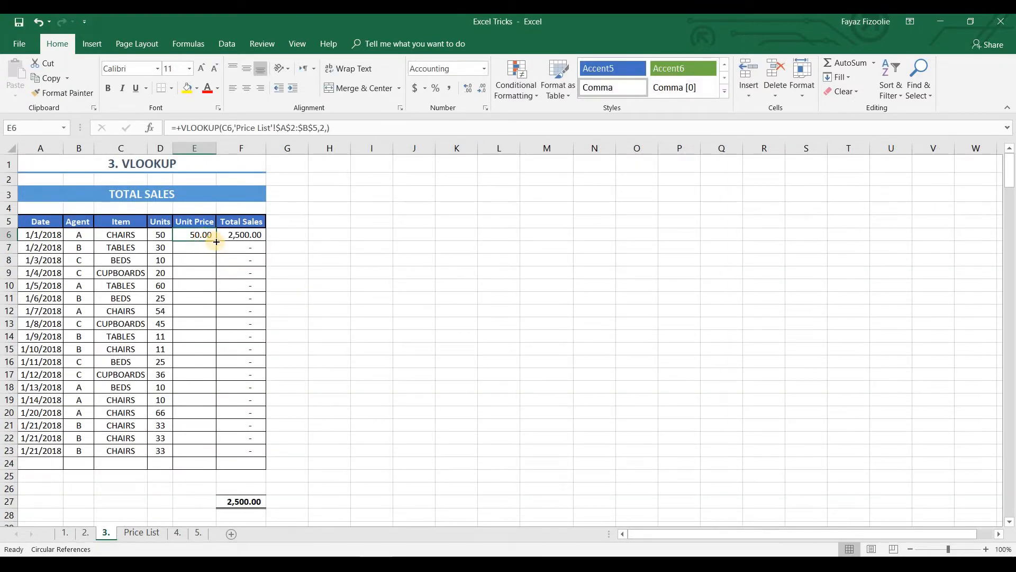
{"action": "double_click", "coordinate": [216, 242]}
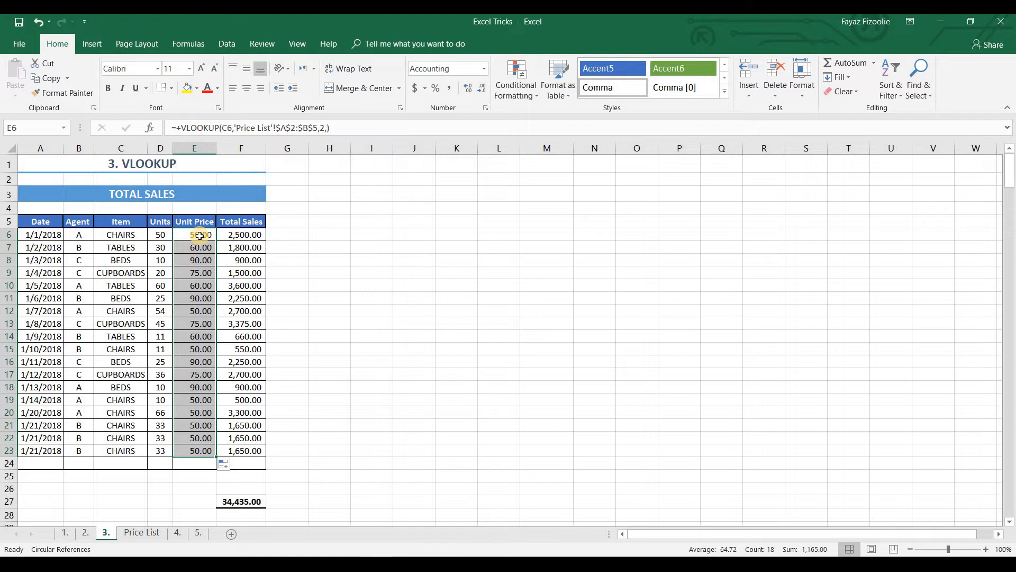
Copy the VLOOKUP formula from E6 and paste it into E7:E23 as an alternative to filling down
{"action": "left_click", "coordinate": [200, 235]}
{"action": "key", "text": "ctrl+c"}
{"action": "key", "text": "Down"}
{"action": "key", "text": "shift+Down"}
{"action": "key", "text": "shift+Down"}
{"action": "key", "text": "shift+Down"}
{"action": "key", "text": "shift+Down"}
{"action": "key", "text": "shift+Down"}
{"action": "key", "text": "shift+Down"}
{"action": "key", "text": "shift+Down"}
{"action": "key", "text": "shift+Down"}
{"action": "key", "text": "shift+Down"}
{"action": "key", "text": "shift+Down"}
{"action": "key", "text": "shift+Down"}
{"action": "key", "text": "shift+Down"}
{"action": "key", "text": "shift+Down"}
{"action": "key", "text": "shift+Down"}
{"action": "key", "text": "shift+Down"}
{"action": "key", "text": "shift+Down"}
{"action": "key", "text": "shift+Down"}
{"action": "key", "text": "shift+Down"}
{"action": "key", "text": "shift+Down"}
{"action": "key", "text": "shift+Up"}
{"action": "key", "text": "shift+Up"}
{"action": "key", "text": "shift+Up"}
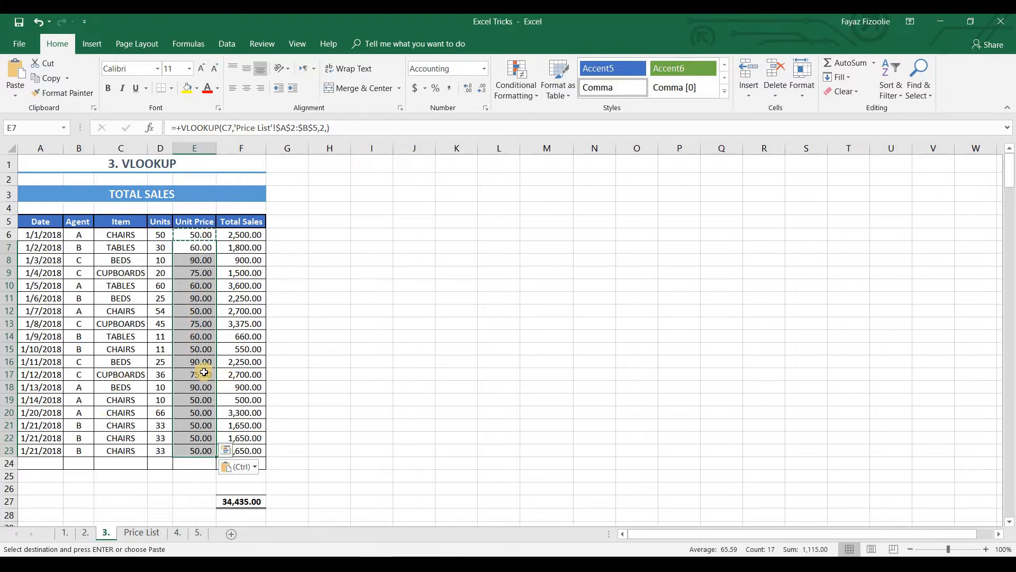
{"action": "left_click", "coordinate": [201, 374]}
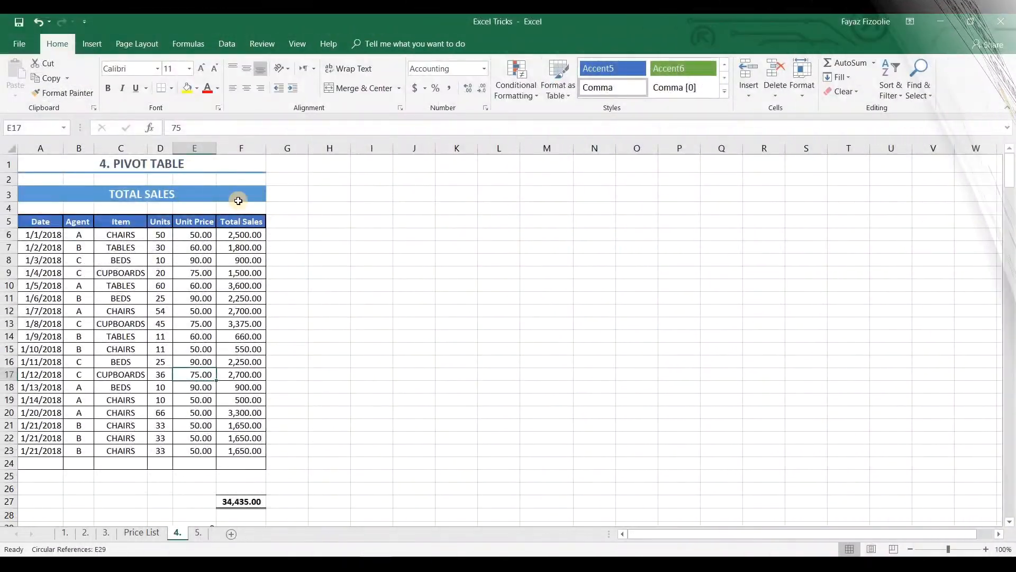
Create a PivotTable on a new worksheet from the sales table A5:F23 on sheet 4
{"action": "key", "text": "ctrl+Home"}
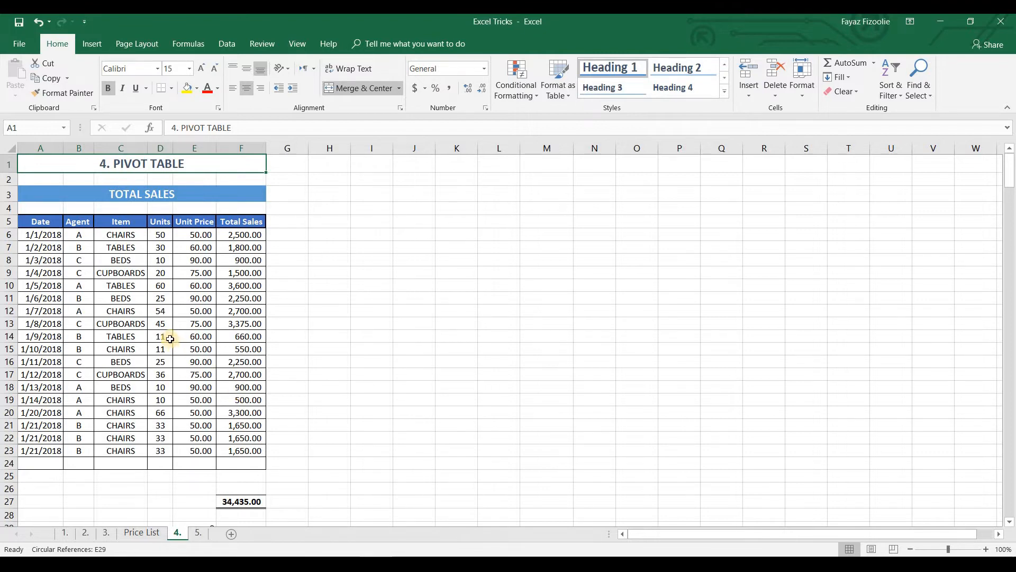
{"action": "left_click", "coordinate": [40, 219]}
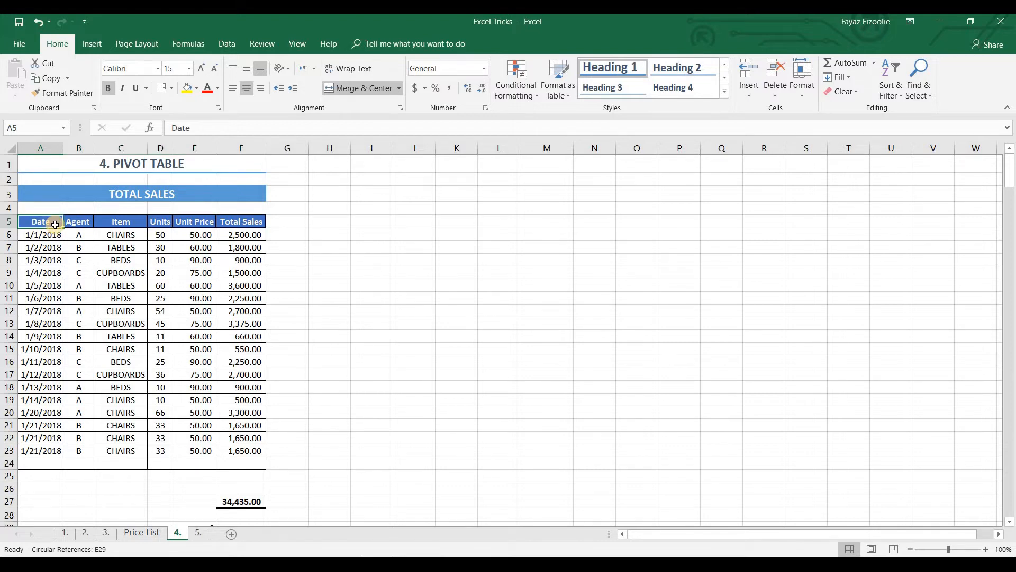
{"action": "key", "text": "ctrl+shift+Right"}
{"action": "key", "text": "ctrl+shift+Down"}
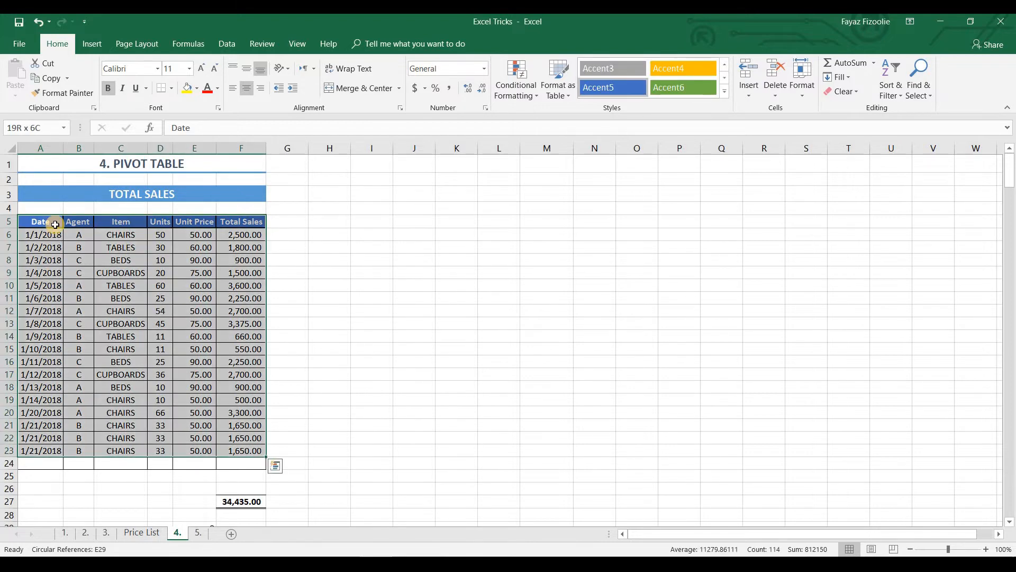
{"action": "left_click", "coordinate": [98, 41]}
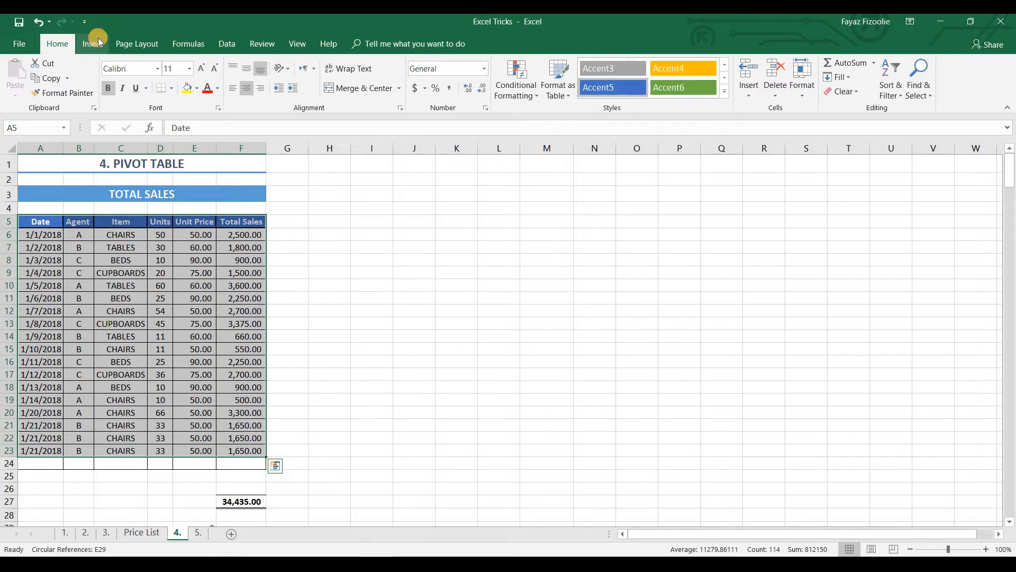
{"action": "left_click", "coordinate": [24, 74]}
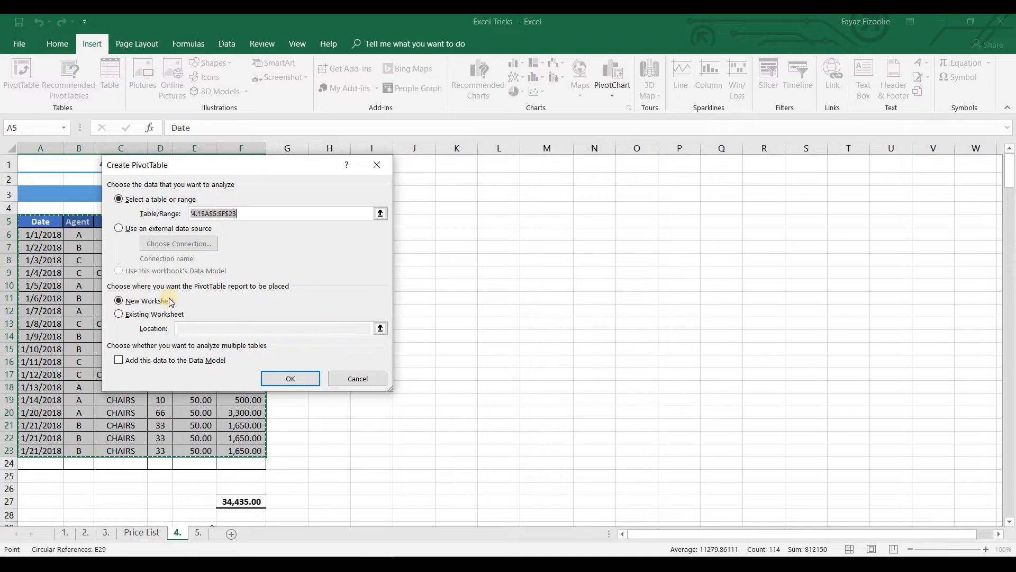
{"action": "left_click", "coordinate": [281, 379]}
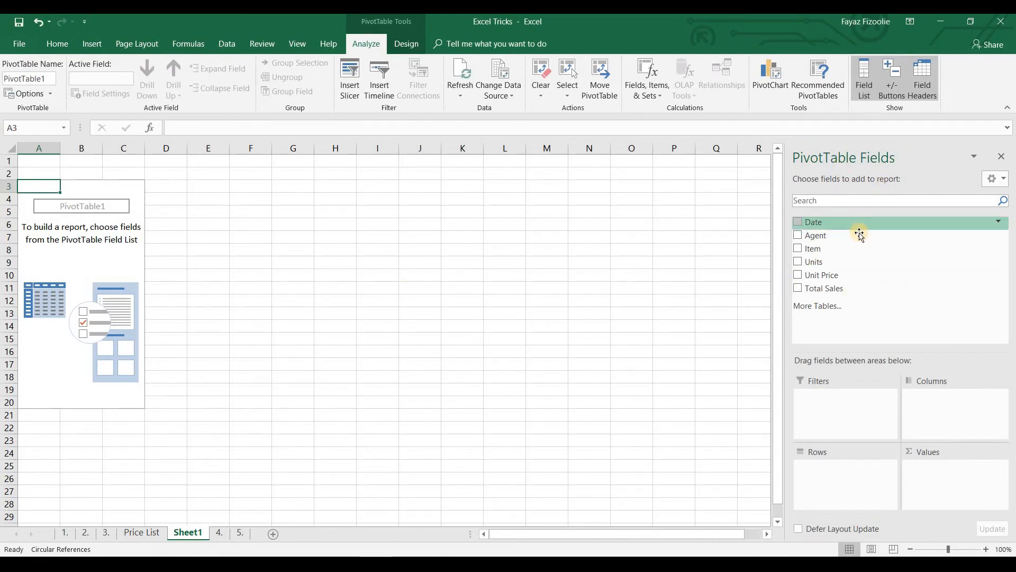
Lay out the PivotTable with Agent and Item as rows and the sums of Units and Total Sales as values
{"action": "left_click_drag", "start_coordinate": [858, 235], "coordinate": [830, 469]}
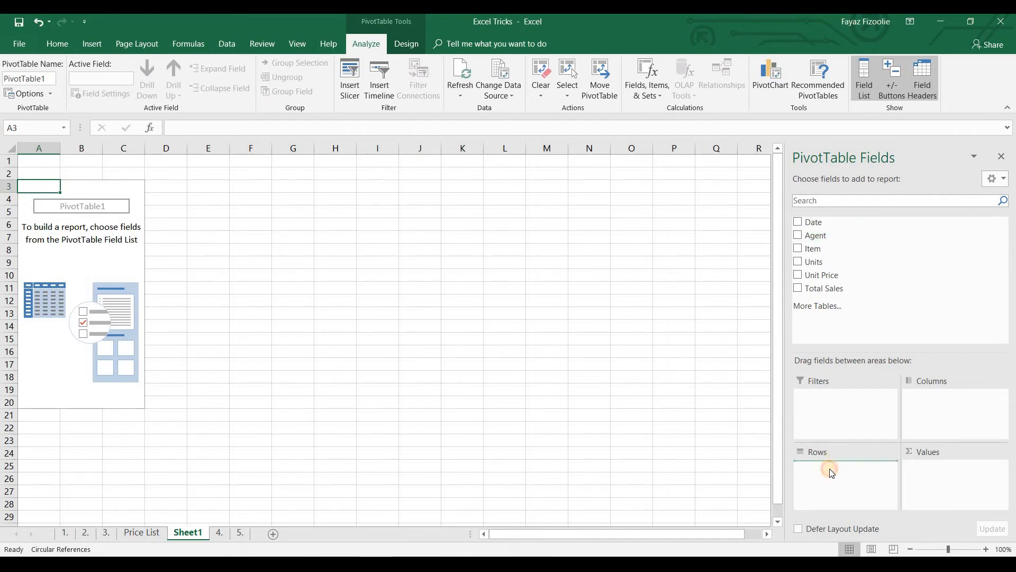
{"action": "left_click_drag", "start_coordinate": [836, 255], "coordinate": [834, 484]}
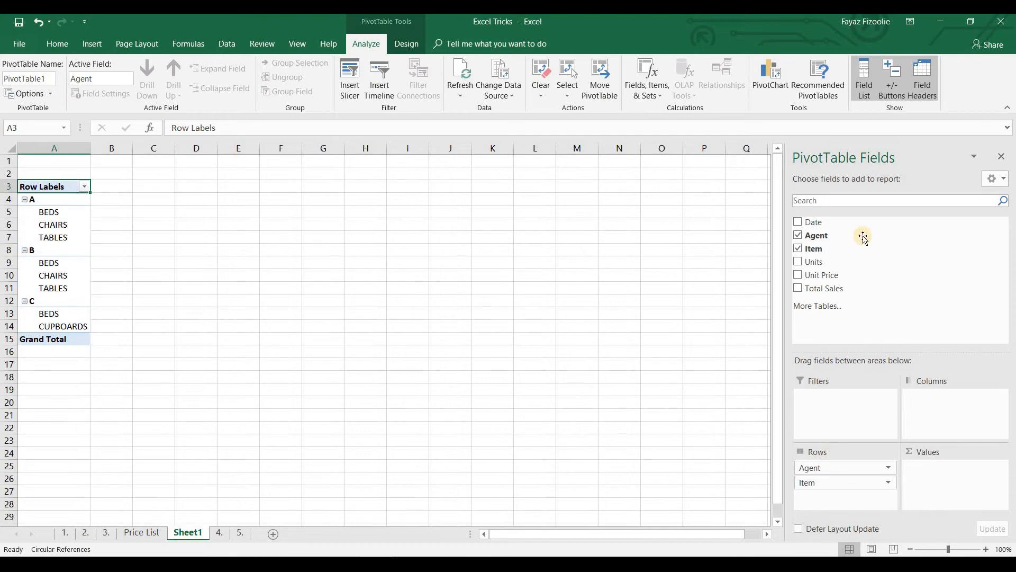
{"action": "left_click_drag", "start_coordinate": [828, 262], "coordinate": [911, 456]}
{"action": "left_click_drag", "start_coordinate": [845, 294], "coordinate": [930, 486]}
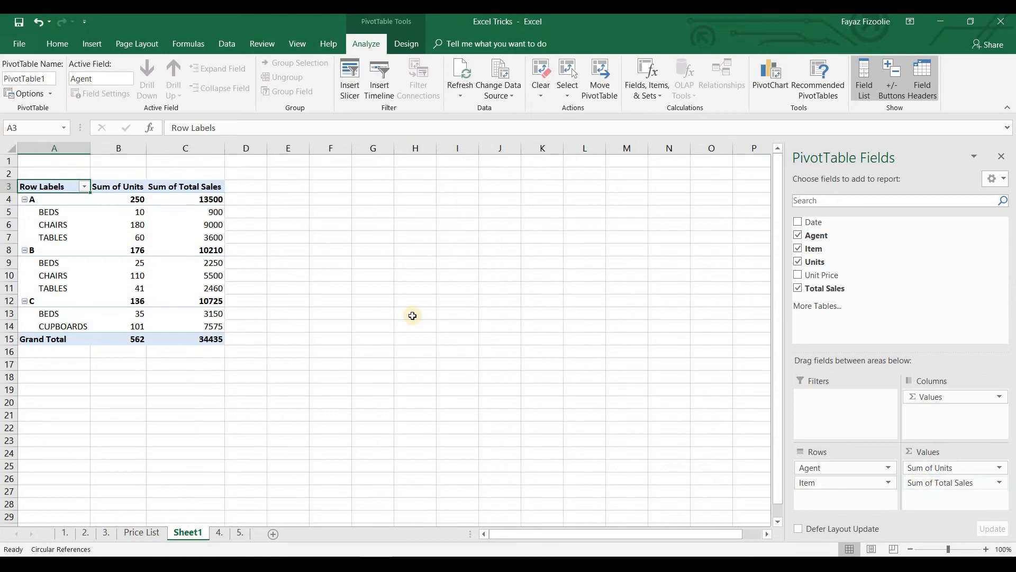
Apply comma number formatting to PivotTable columns B and C and reduce their decimal places
{"action": "left_click_drag", "start_coordinate": [119, 149], "coordinate": [185, 148]}
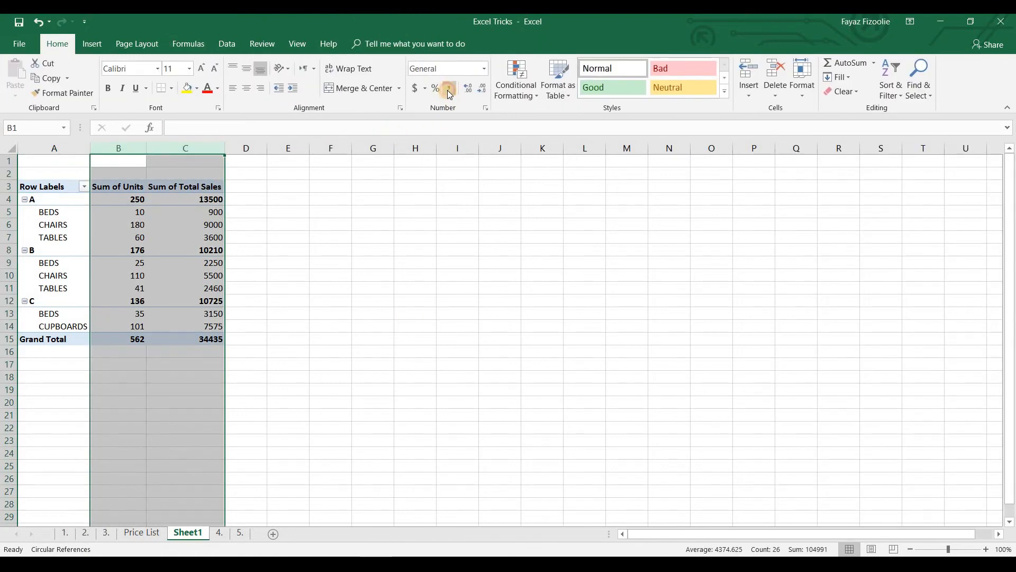
{"action": "left_click", "coordinate": [449, 90]}
{"action": "left_click", "coordinate": [483, 90]}
{"action": "left_click", "coordinate": [483, 90]}
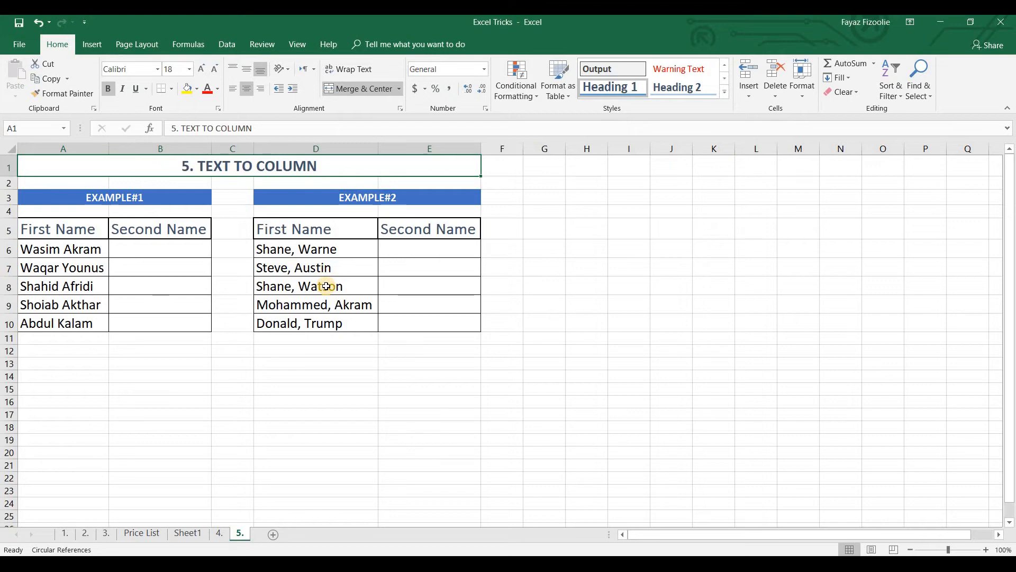
Examine the First Name entries and empty Second Name columns of Example#1 and Example#2 on sheet 5
{"action": "left_click_drag", "start_coordinate": [166, 197], "coordinate": [168, 270]}
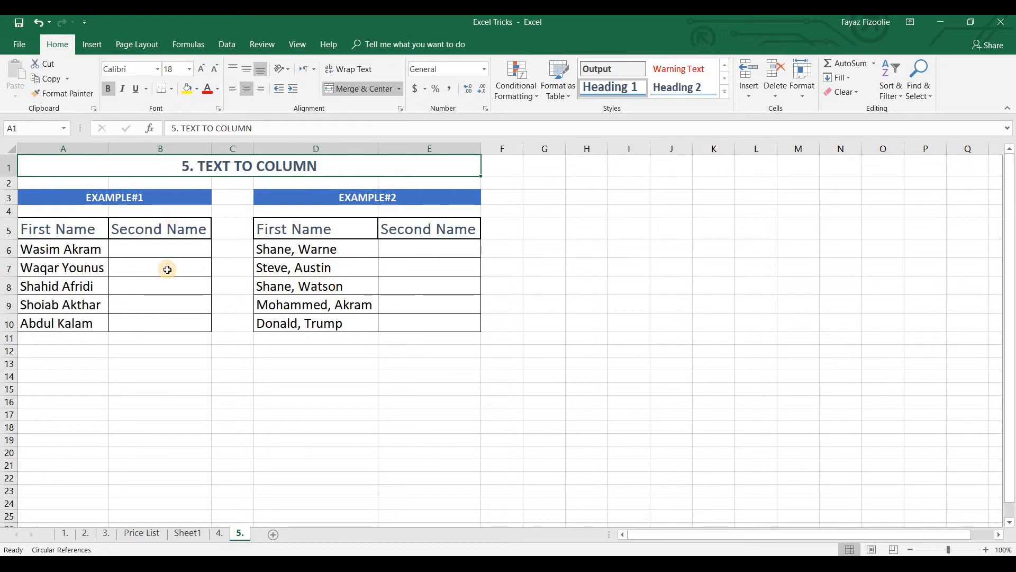
{"action": "left_click", "coordinate": [374, 199]}
{"action": "left_click_drag", "start_coordinate": [63, 254], "coordinate": [86, 301]}
{"action": "left_click_drag", "start_coordinate": [325, 248], "coordinate": [311, 322]}
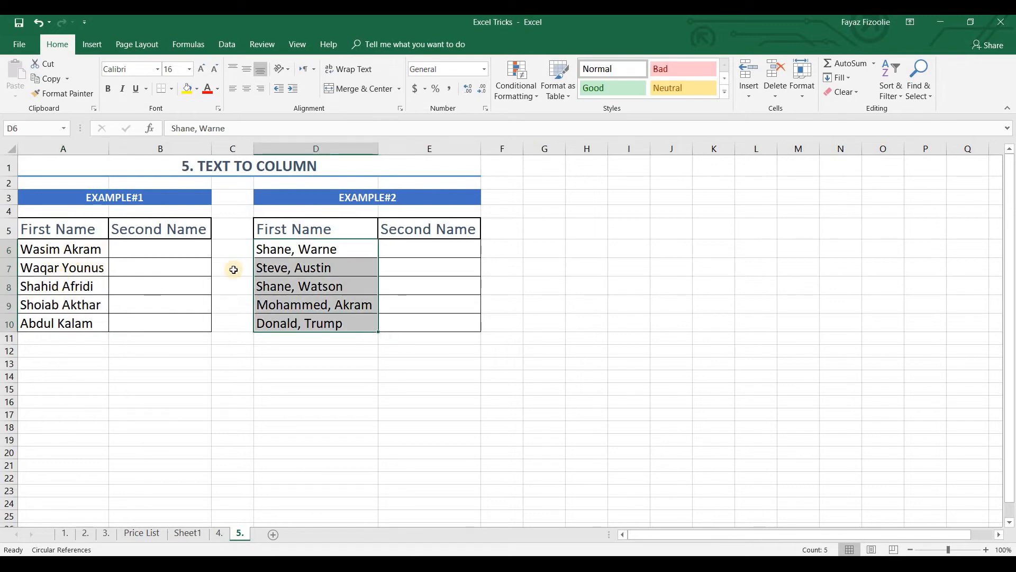
{"action": "left_click", "coordinate": [55, 250]}
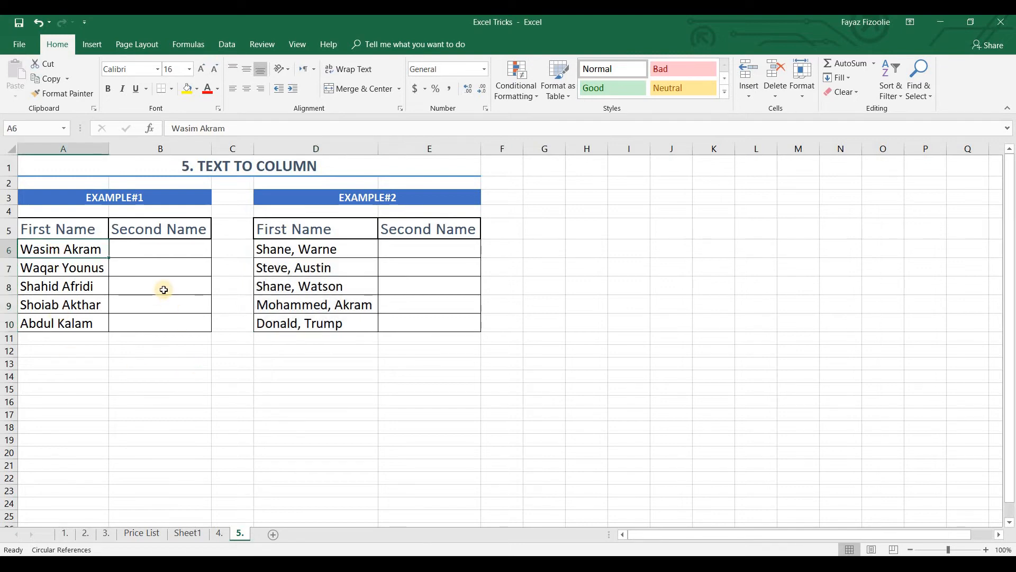
Start Text to Columns on the Example#1 names in A6:A10 with Fixed width as the data type
{"action": "left_click", "coordinate": [157, 251]}
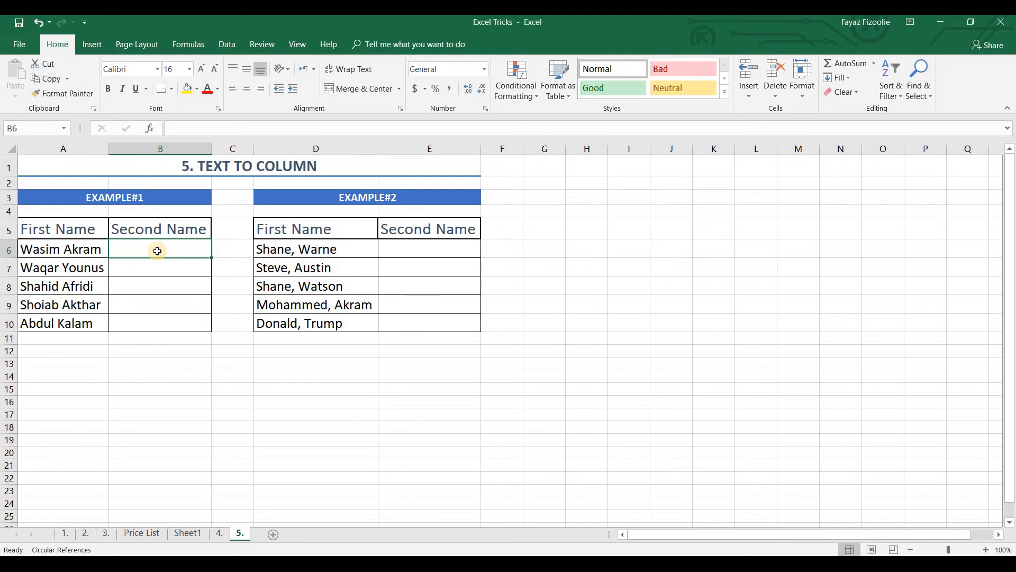
{"action": "left_click_drag", "start_coordinate": [98, 250], "coordinate": [93, 325]}
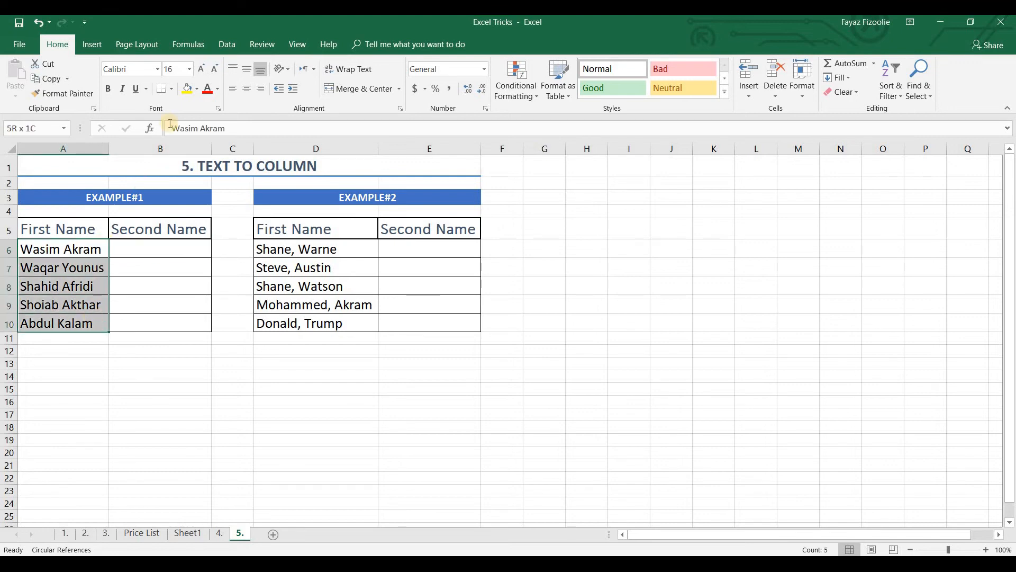
{"action": "left_click", "coordinate": [231, 46]}
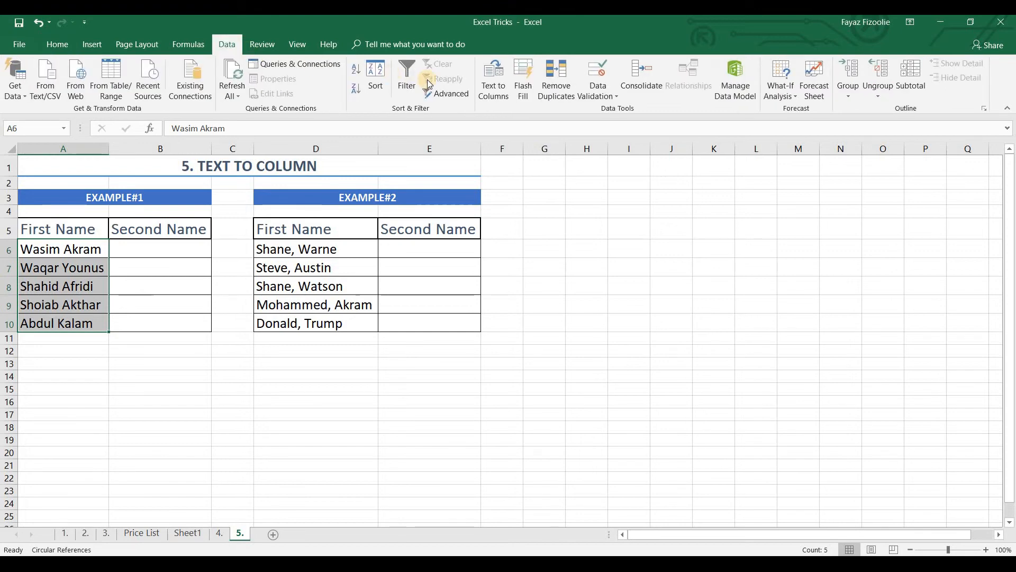
{"action": "left_click", "coordinate": [505, 90]}
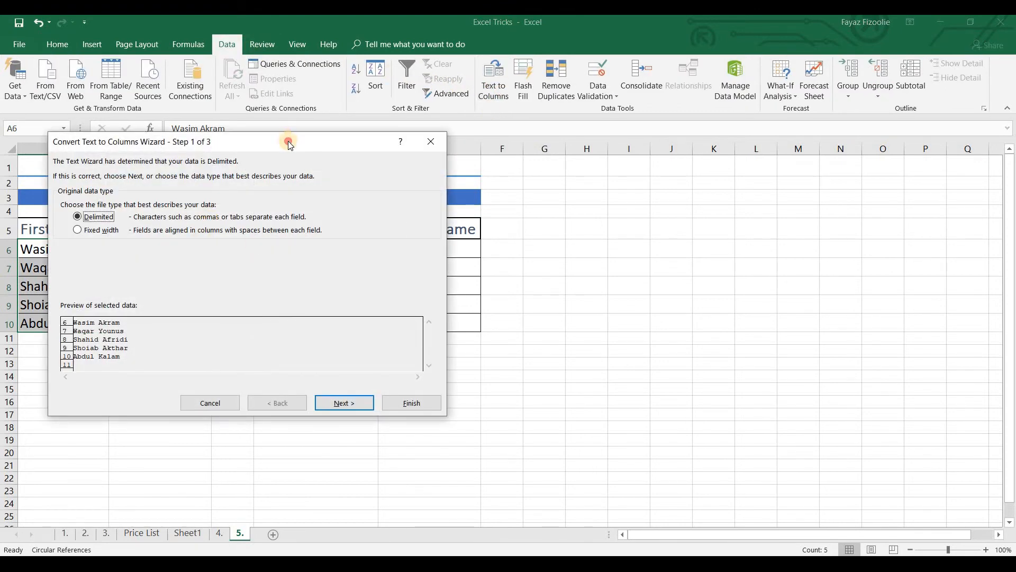
{"action": "left_click_drag", "start_coordinate": [395, 141], "coordinate": [653, 140]}
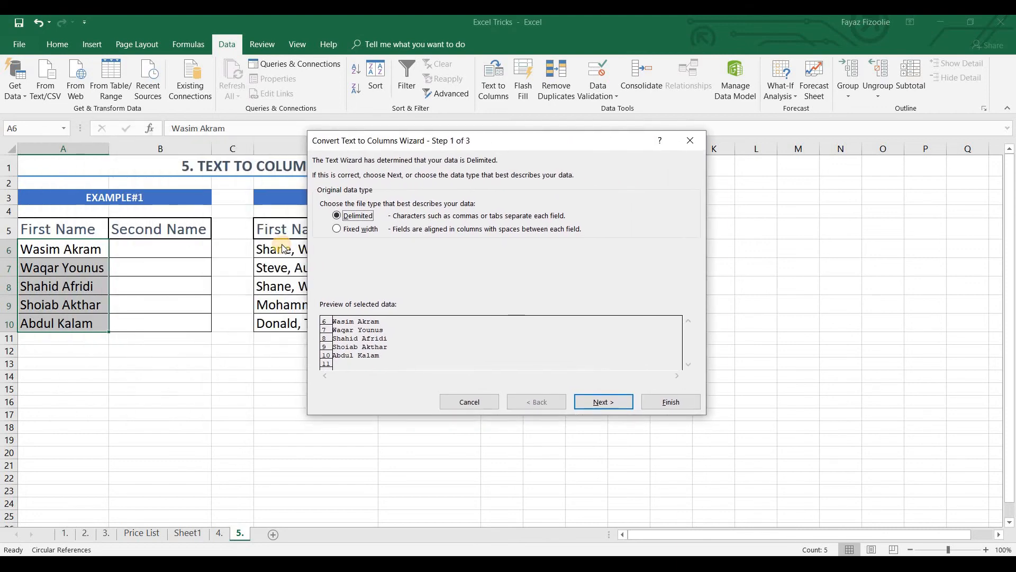
{"action": "left_click", "coordinate": [362, 231]}
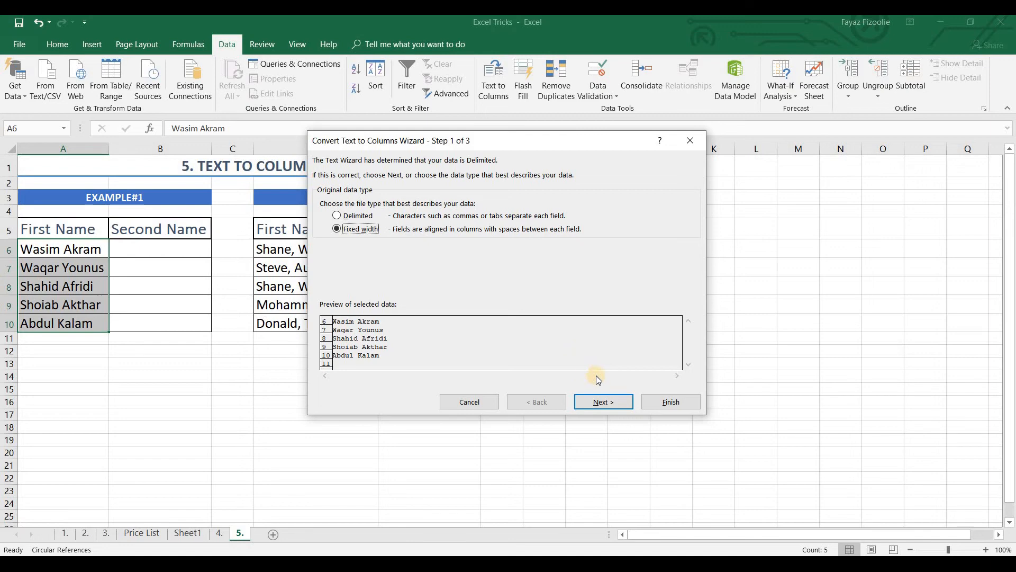
{"action": "left_click", "coordinate": [600, 405]}
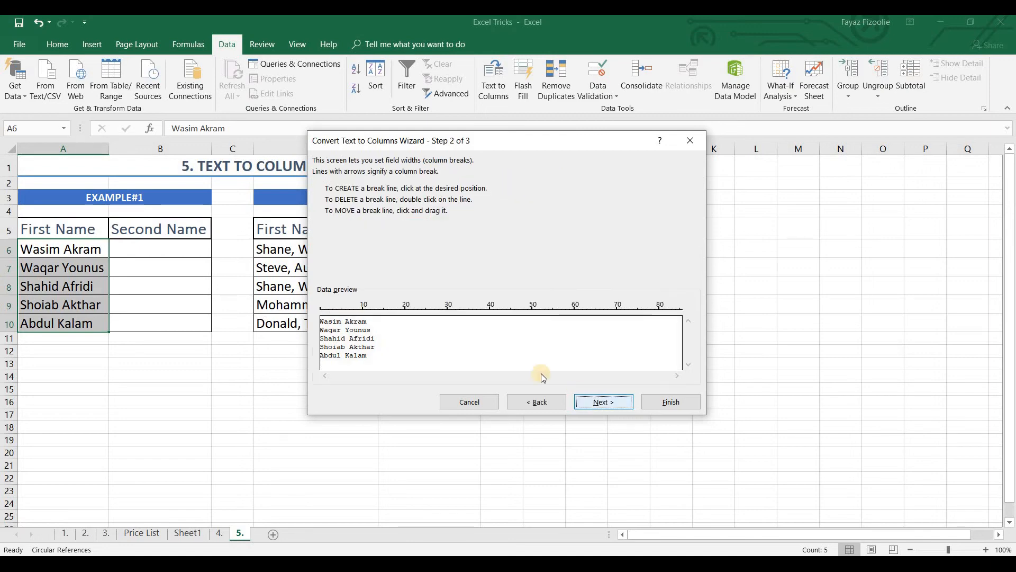
Place a column break between the first and second names in the preview and finish the Example#1 split, replacing existing data
{"action": "left_click", "coordinate": [344, 346]}
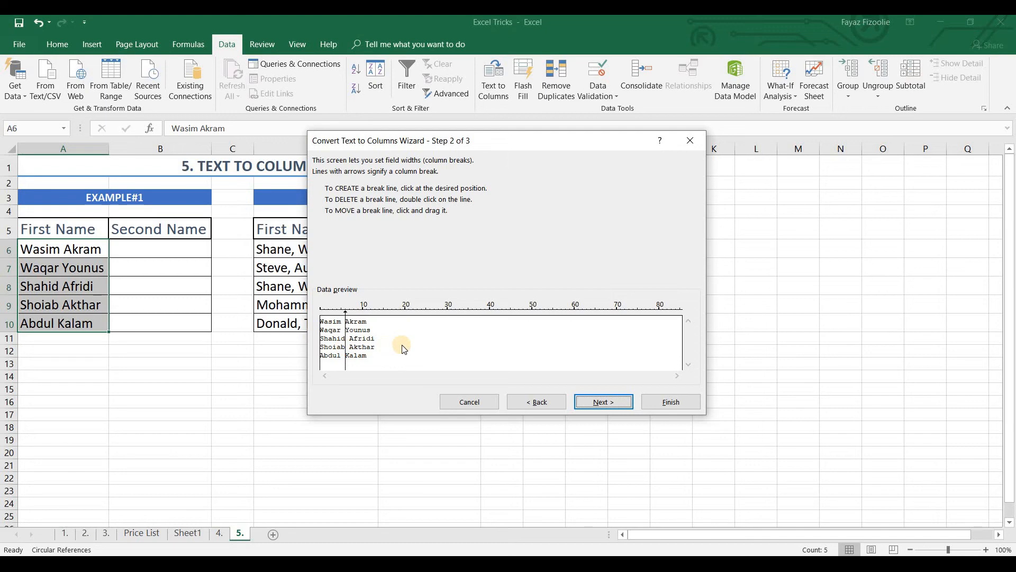
{"action": "left_click", "coordinate": [342, 330]}
{"action": "double_click", "coordinate": [342, 329]}
{"action": "left_click", "coordinate": [665, 405]}
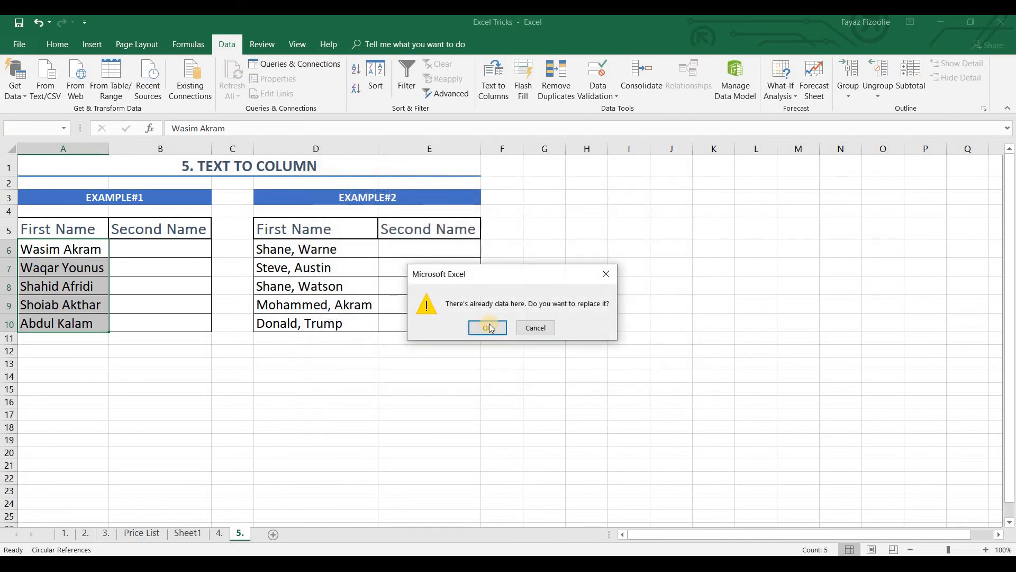
{"action": "key", "text": "Return"}
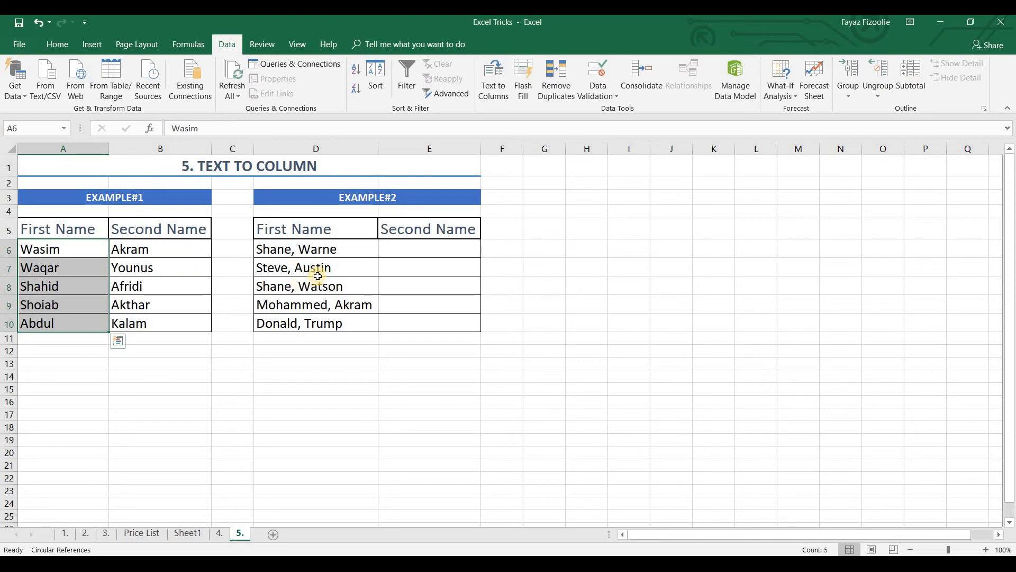
Split the Example#2 names in D6:D10 with Text to Columns as Delimited data separated by Comma, replacing existing data
{"action": "left_click_drag", "start_coordinate": [315, 251], "coordinate": [322, 334]}
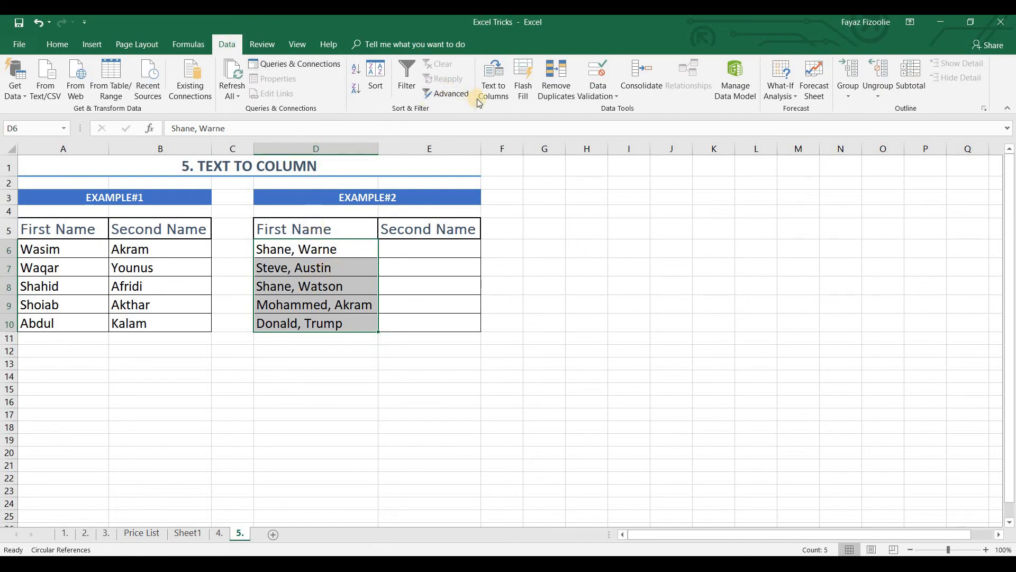
{"action": "left_click", "coordinate": [491, 91]}
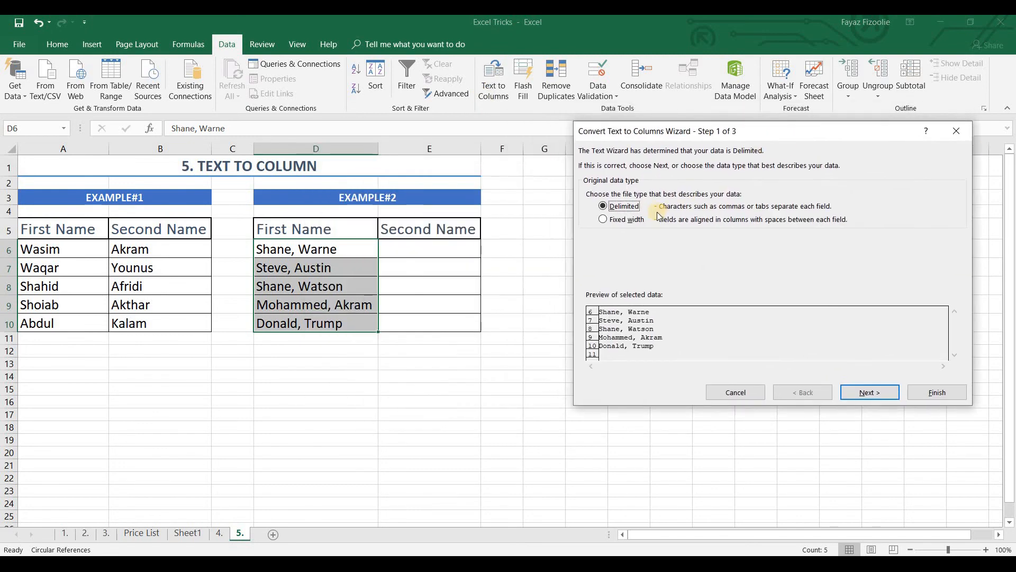
{"action": "left_click", "coordinate": [867, 391]}
{"action": "left_click", "coordinate": [612, 211]}
{"action": "left_click", "coordinate": [945, 393]}
{"action": "left_click", "coordinate": [501, 328]}
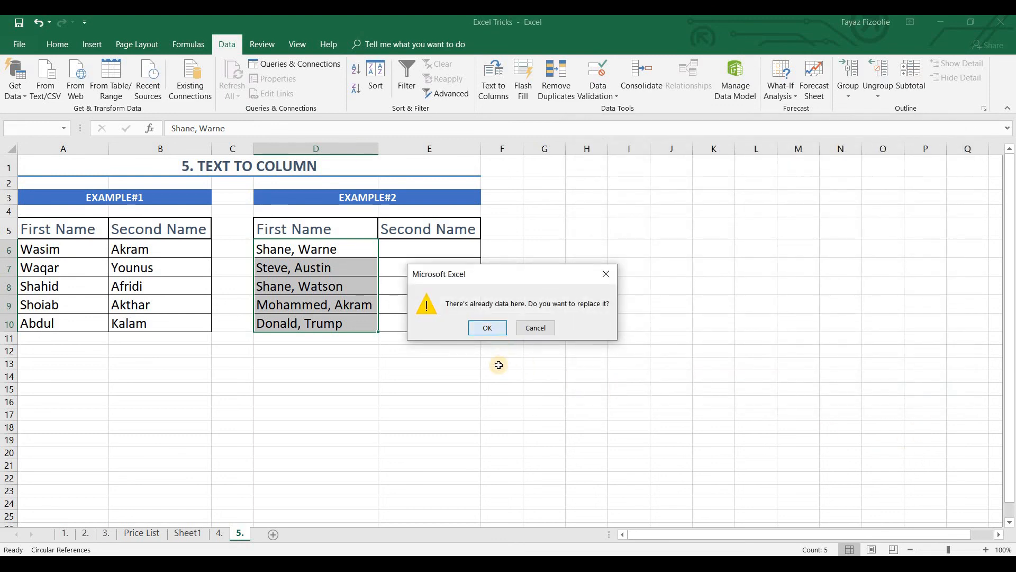
{"action": "left_click", "coordinate": [488, 379]}
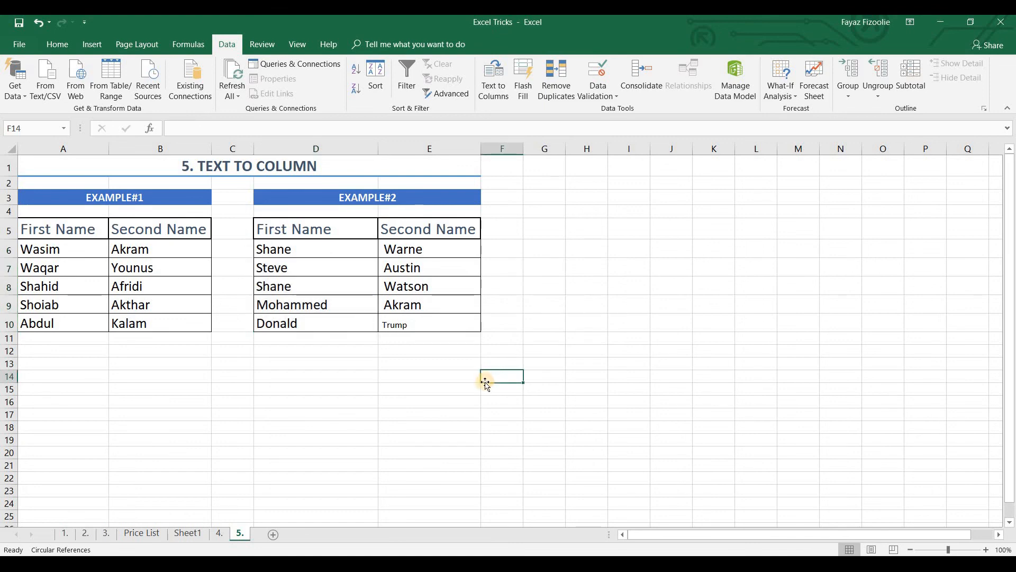